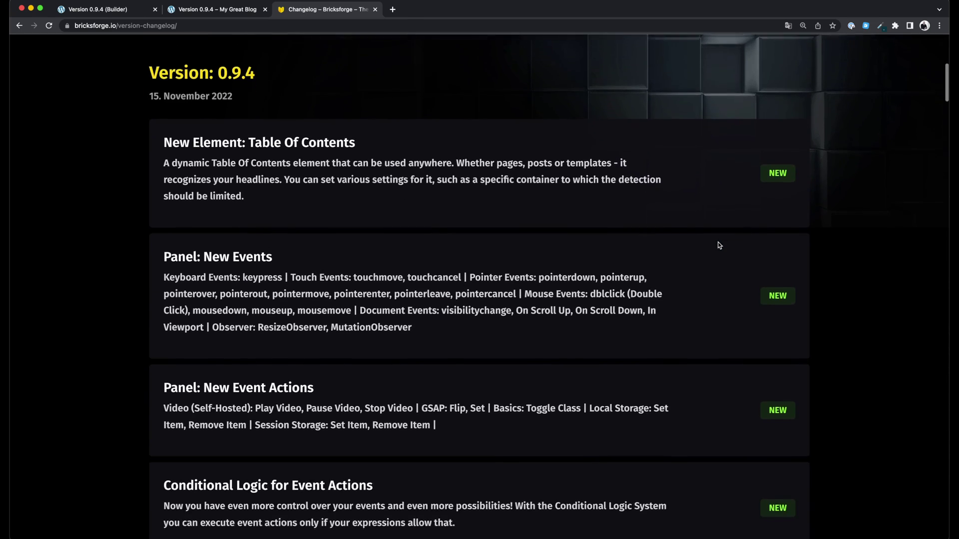
Step: Scroll through the live Version 0.9.4 demo page to preview its cards, animated text and video
scroll(718, 244, down, 9)
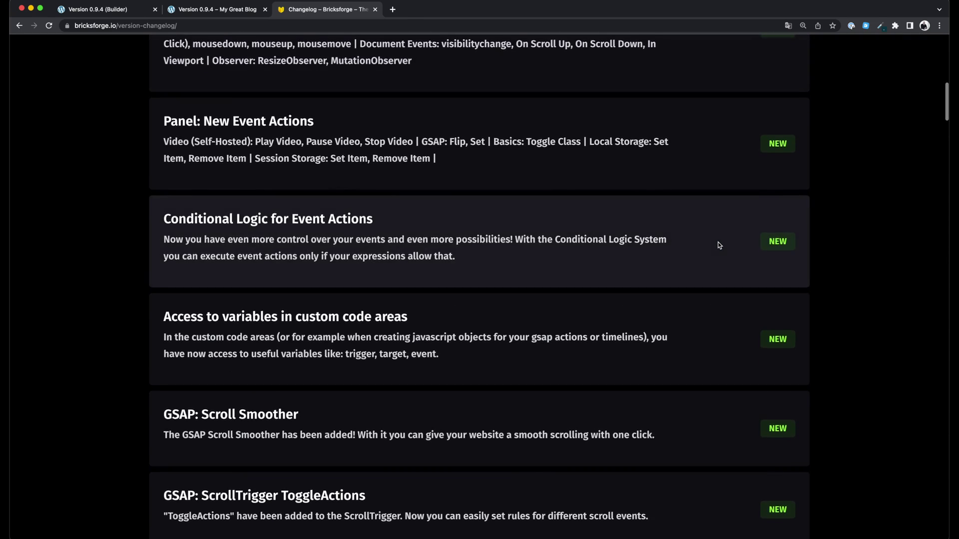
scroll(719, 244, down, 7)
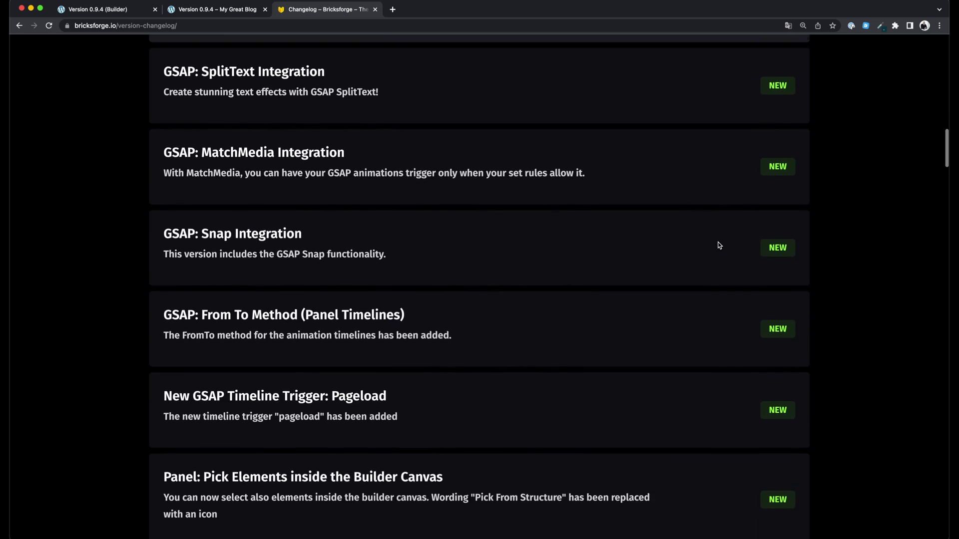
scroll(718, 244, down, 12)
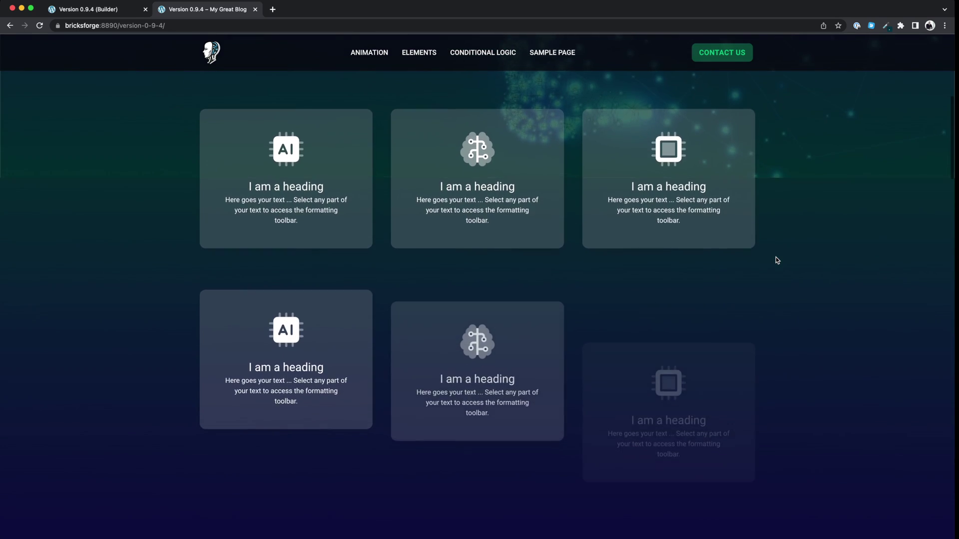
scroll(776, 258, down, 8)
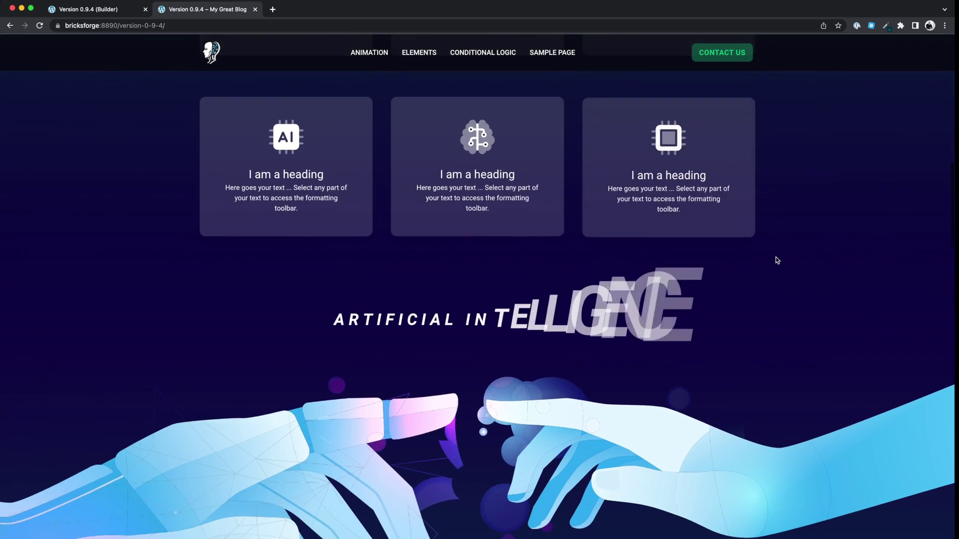
scroll(777, 259, down, 8)
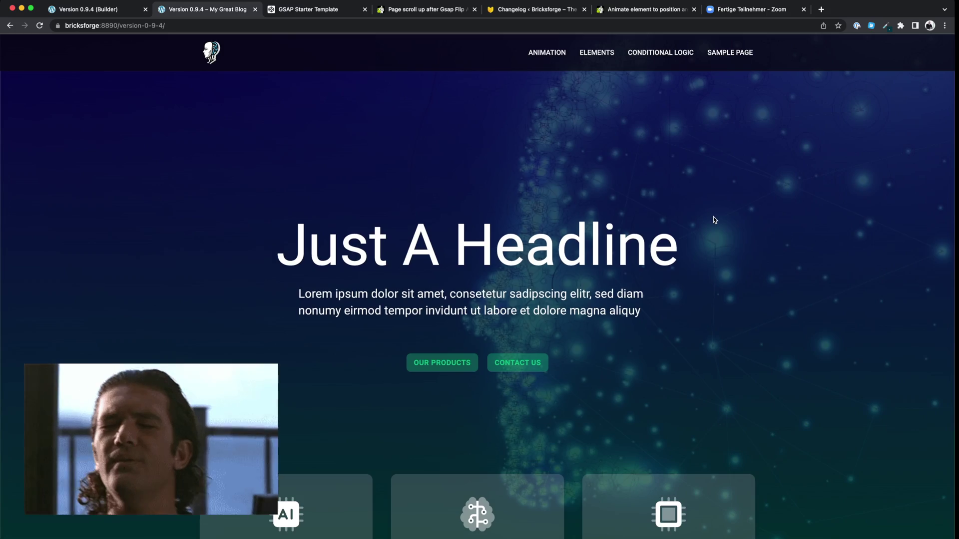
scroll(713, 218, down, 5)
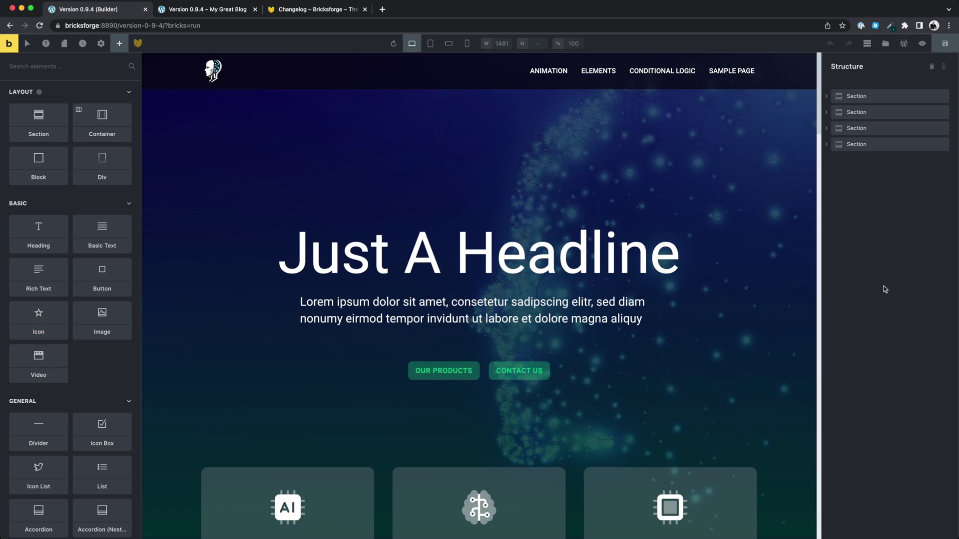
Step: Open the Bricksforge panel, resize it, and create the first event instance
click(143, 47)
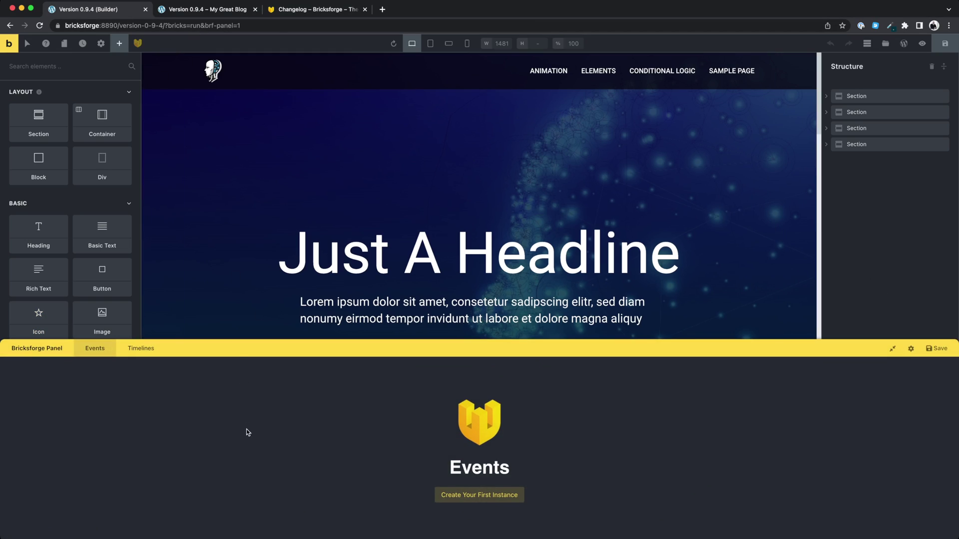
drag(504, 352, 505, 298)
click(492, 468)
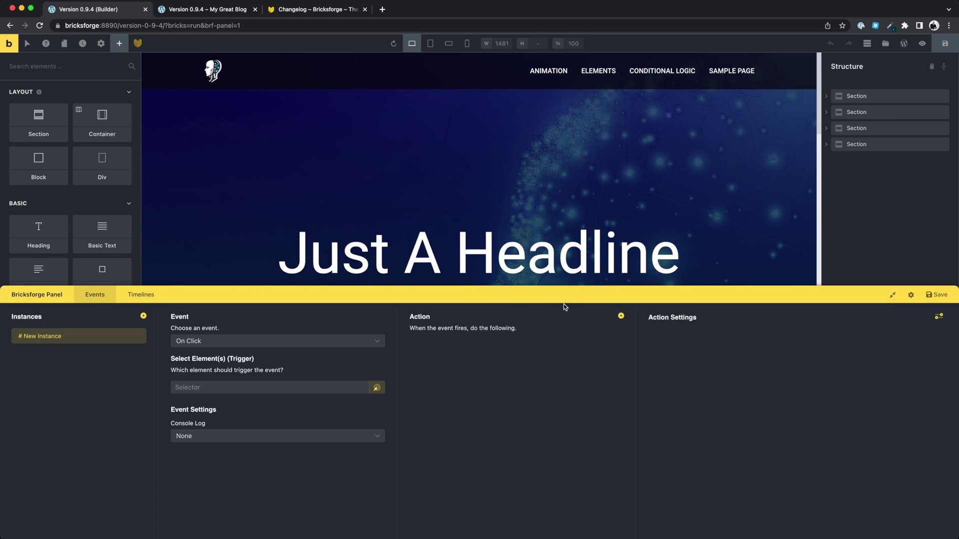
drag(563, 303, 563, 311)
Step: In the Bricksforge settings, keep the Bricks panels visible and enable Save also Bricks Builder
click(911, 303)
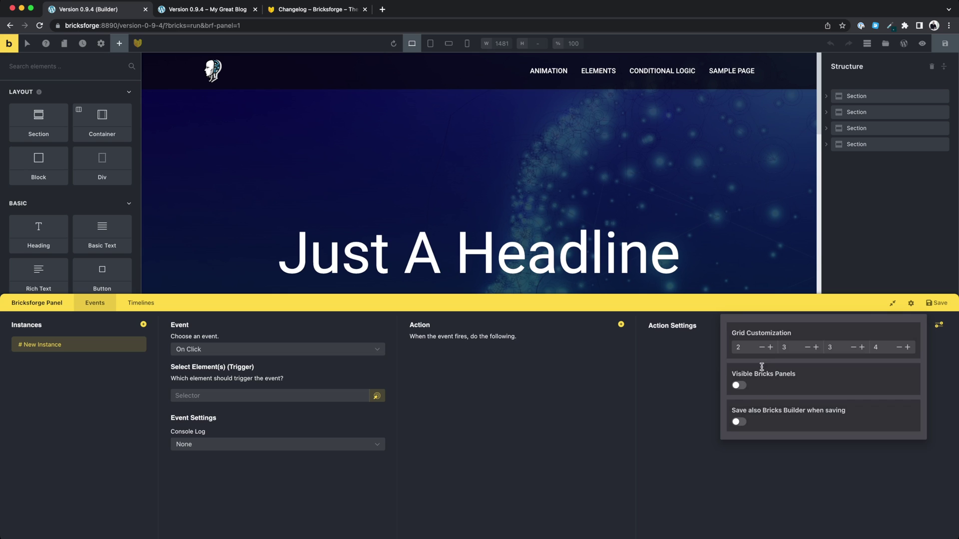
click(739, 386)
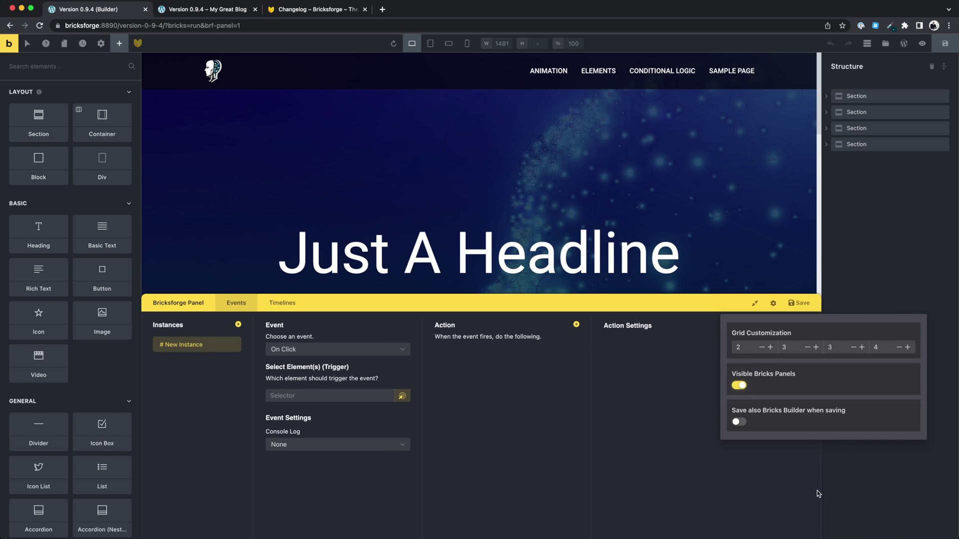
mouse_move(141, 262)
mouse_down()
mouse_move(111, 261)
mouse_move(154, 263)
mouse_up()
click(773, 303)
click(688, 385)
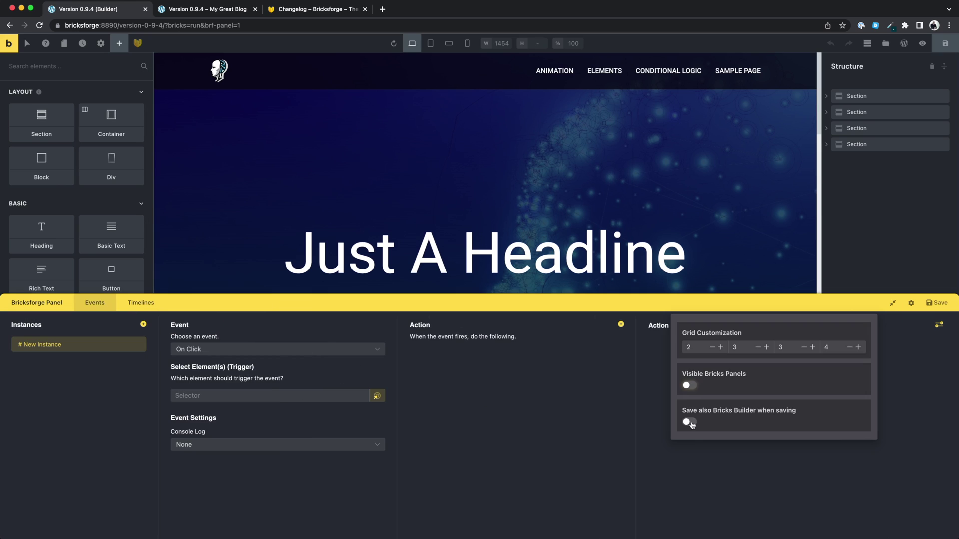
click(690, 479)
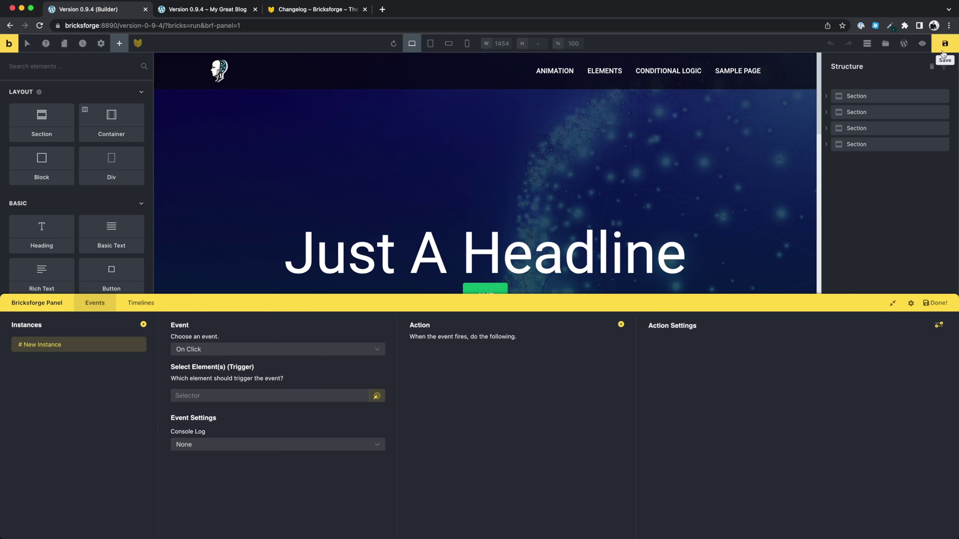
Step: Narrow the second Bricksforge panel column to 1 and move the timeline visualization to a full-width strip
click(910, 303)
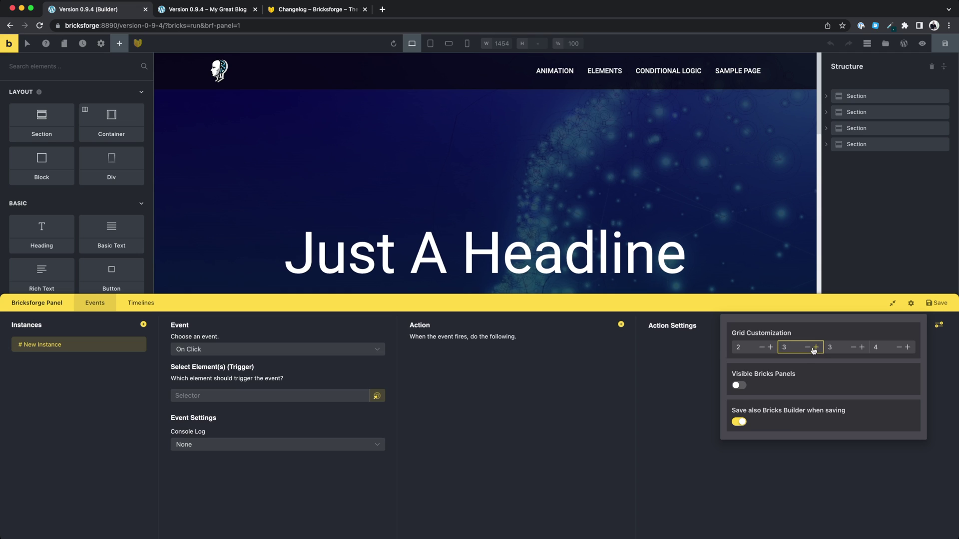
click(808, 348)
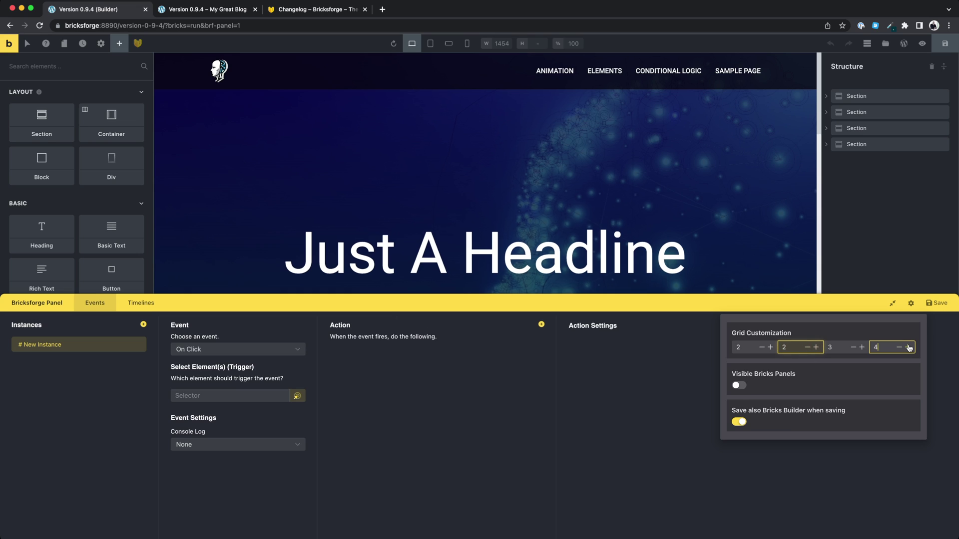
click(808, 349)
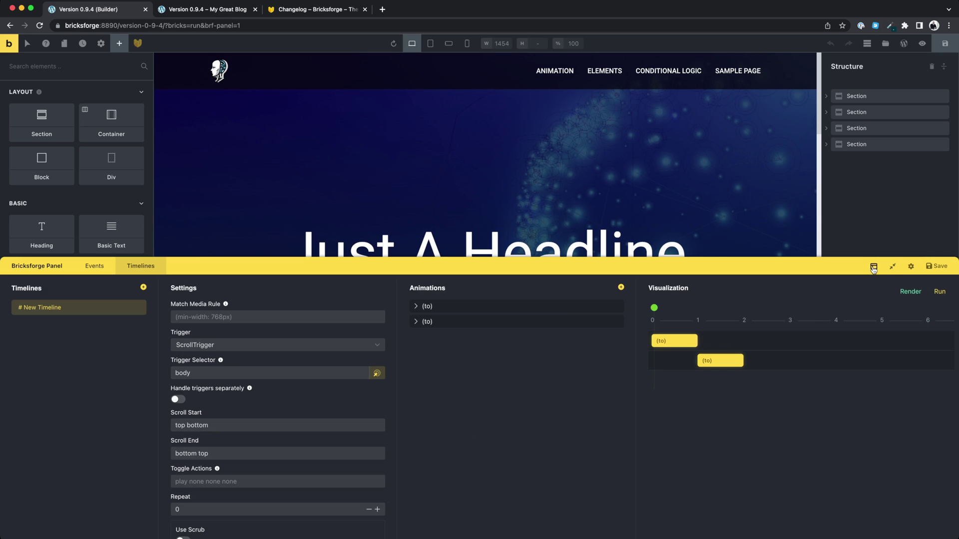
click(873, 268)
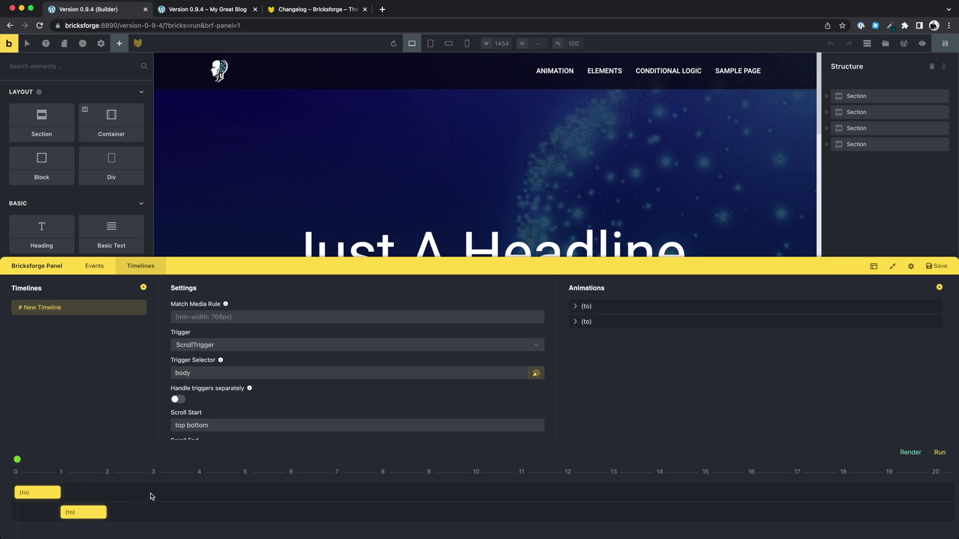
Step: Start picking the event's trigger element on the canvas, scrolling down toward the brain icon
click(911, 268)
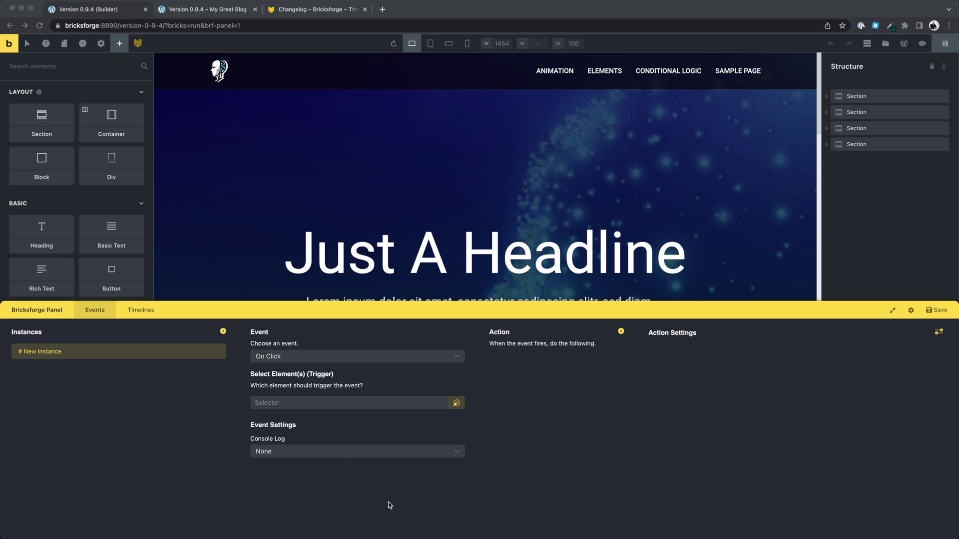
click(390, 505)
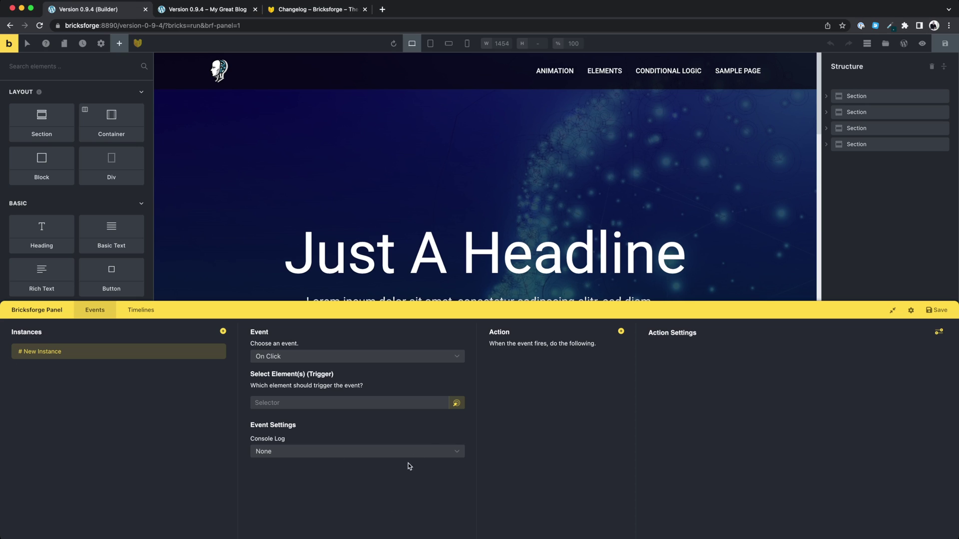
click(456, 405)
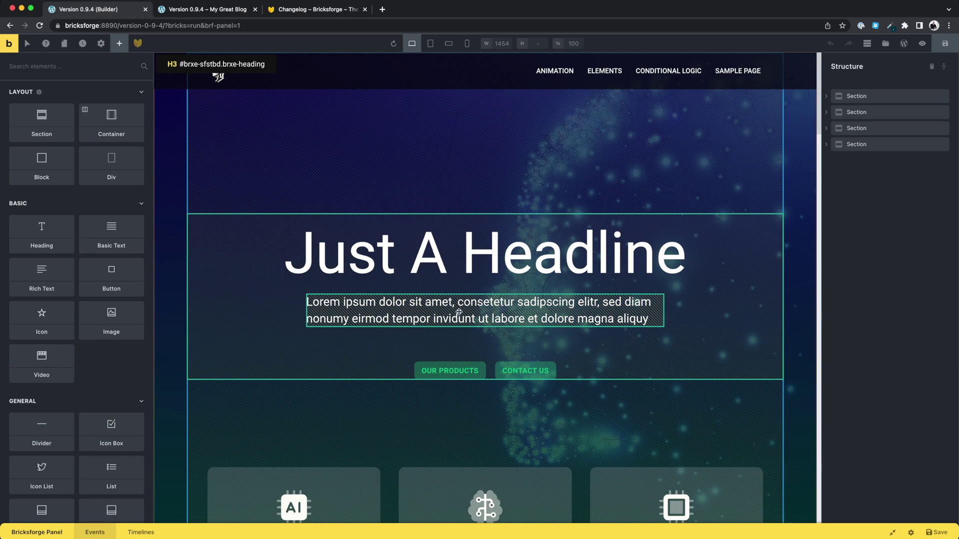
scroll(523, 370, down, 4)
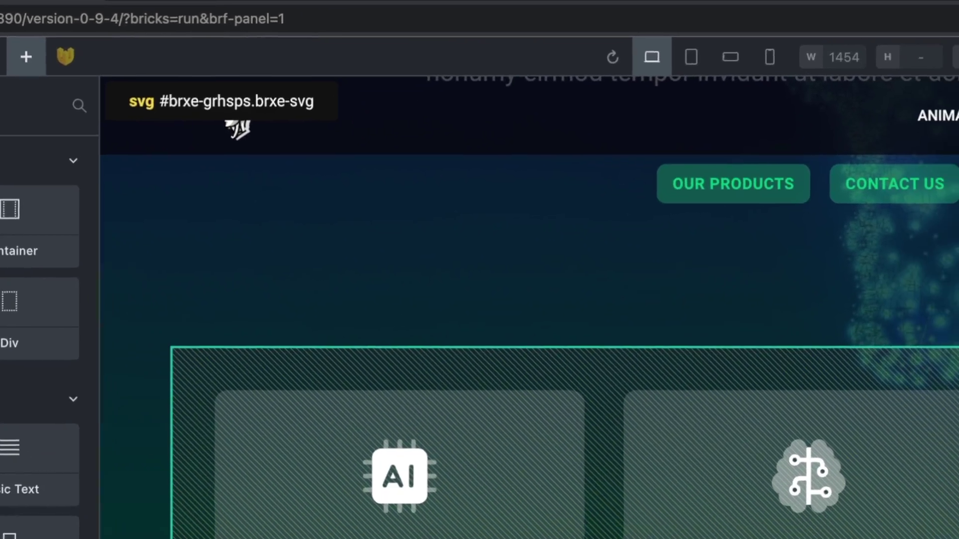
scroll(849, 449, down, 5)
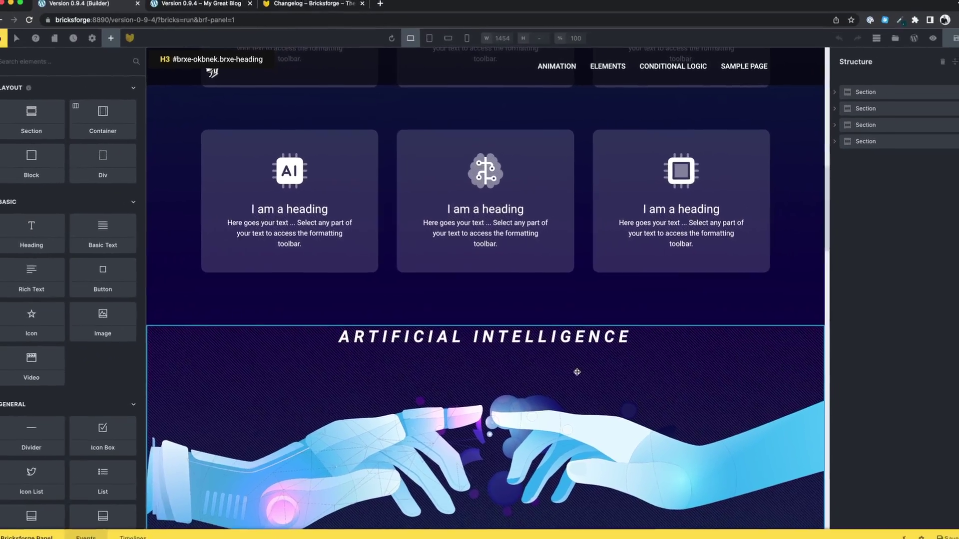
Step: Set the brain icon as the event trigger and browse the available trigger events
click(557, 296)
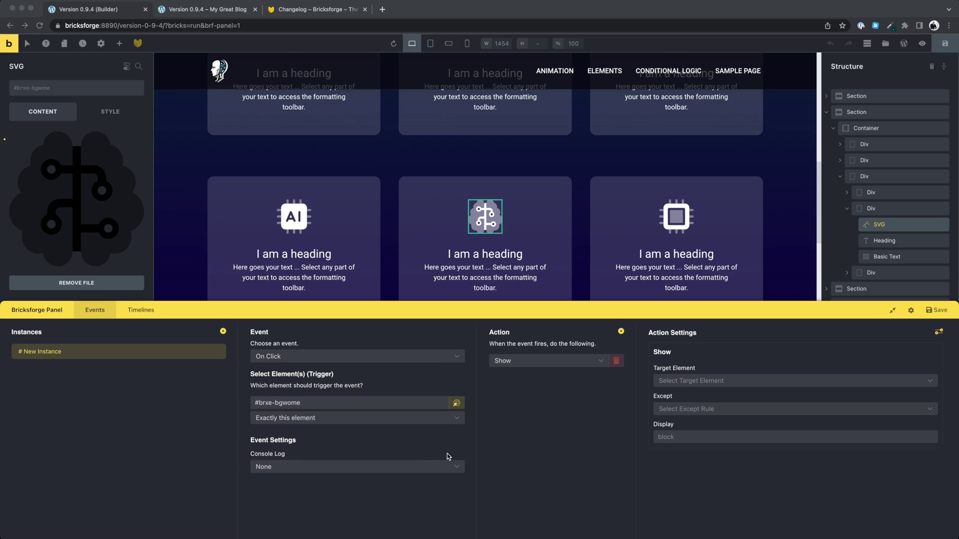
click(562, 458)
click(405, 361)
scroll(399, 398, up, 4)
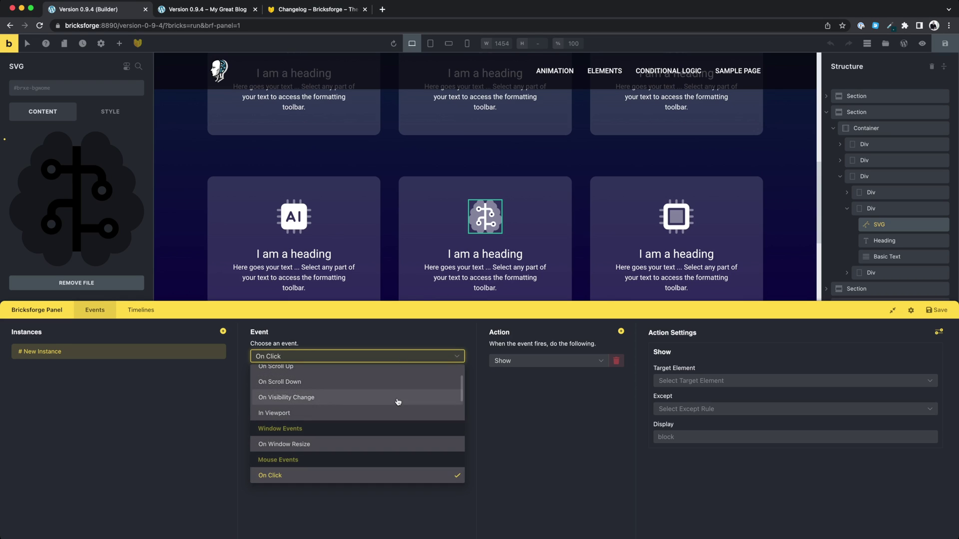
scroll(452, 402, down, 5)
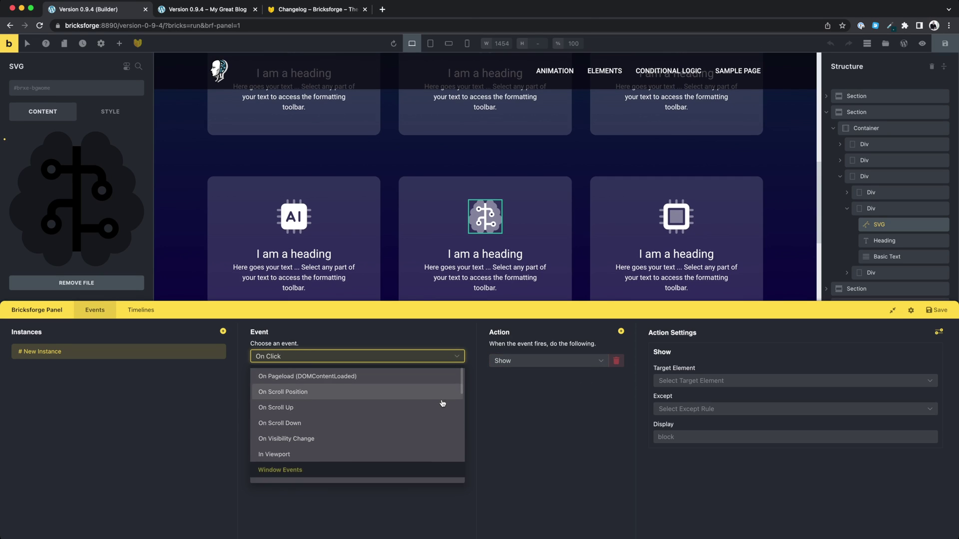
scroll(442, 403, down, 6)
scroll(443, 403, down, 1)
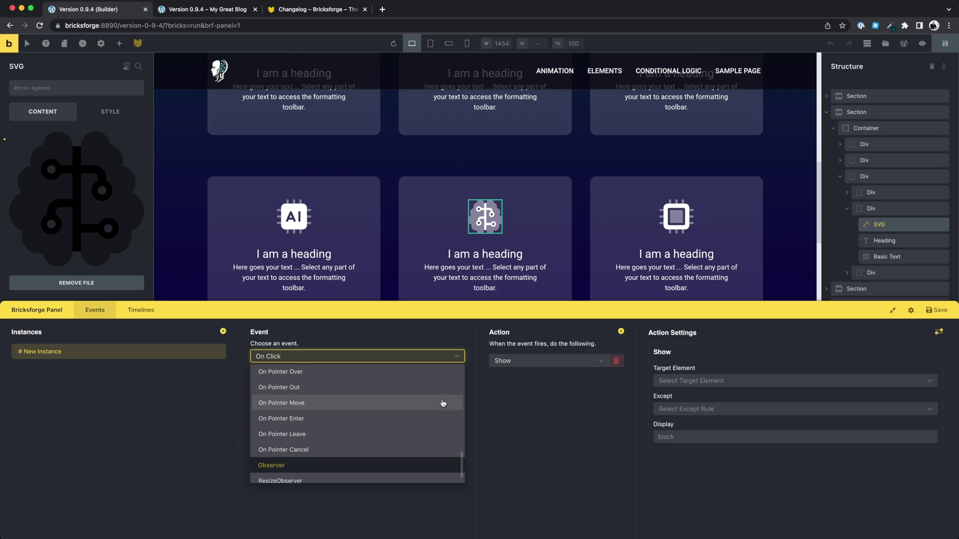
Step: Change the event's action to JavaScript and open its code editor
click(576, 361)
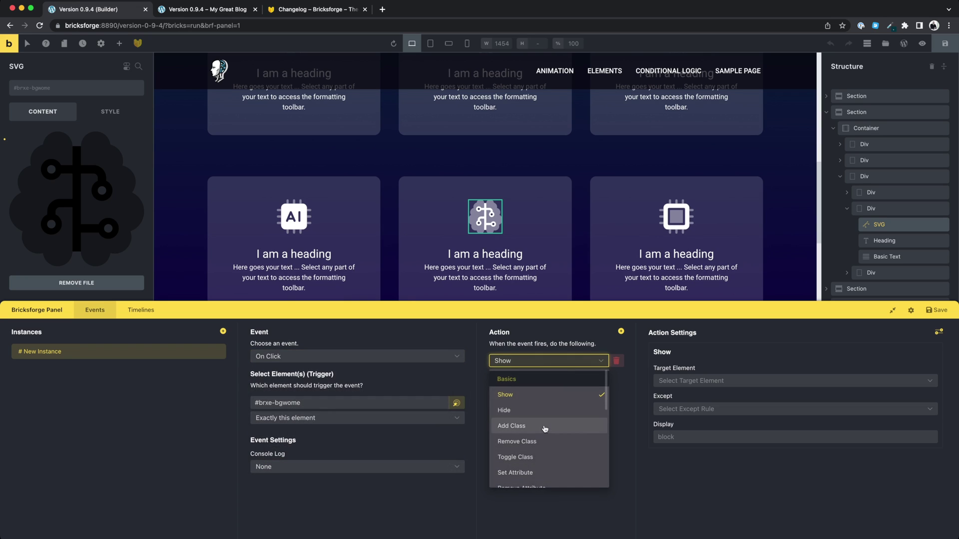
scroll(544, 424, down, 3)
scroll(544, 428, down, 1)
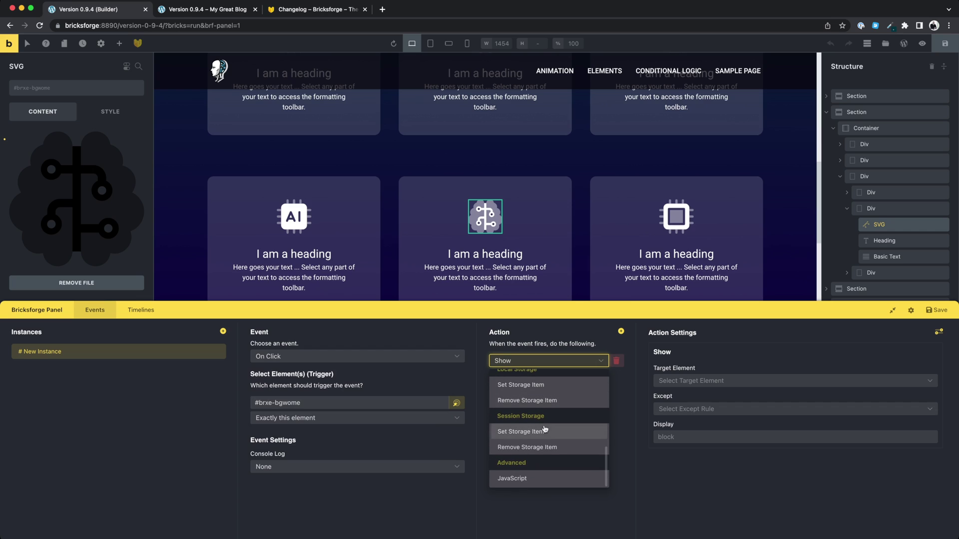
click(512, 480)
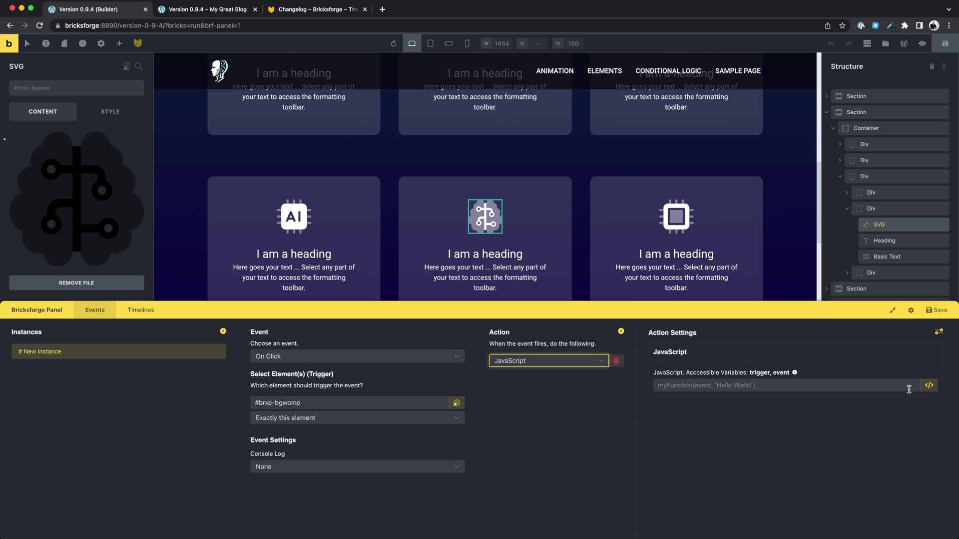
click(928, 387)
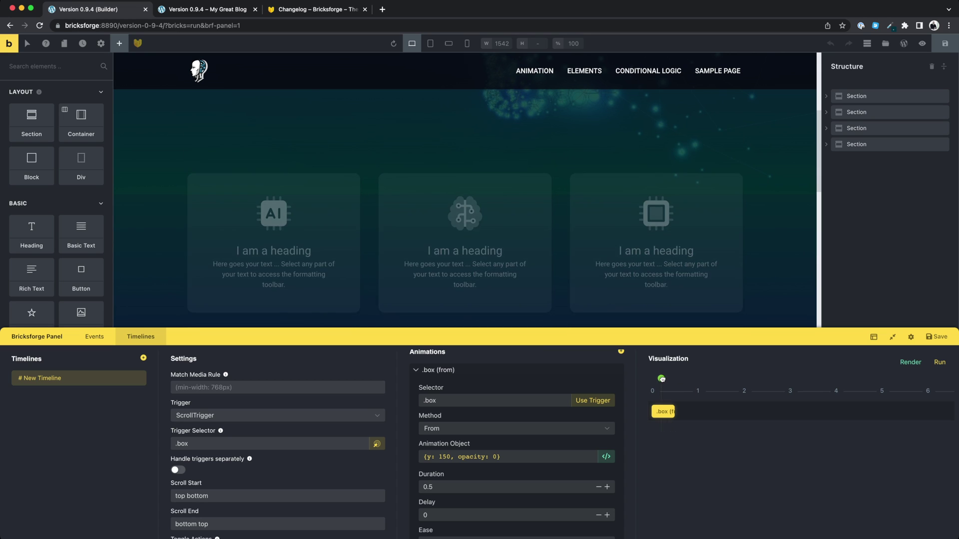
Step: Enable Use Stagger (0.3) on the .box animation and scrub the playhead to preview the card fade-in
scroll(466, 463, down, 5)
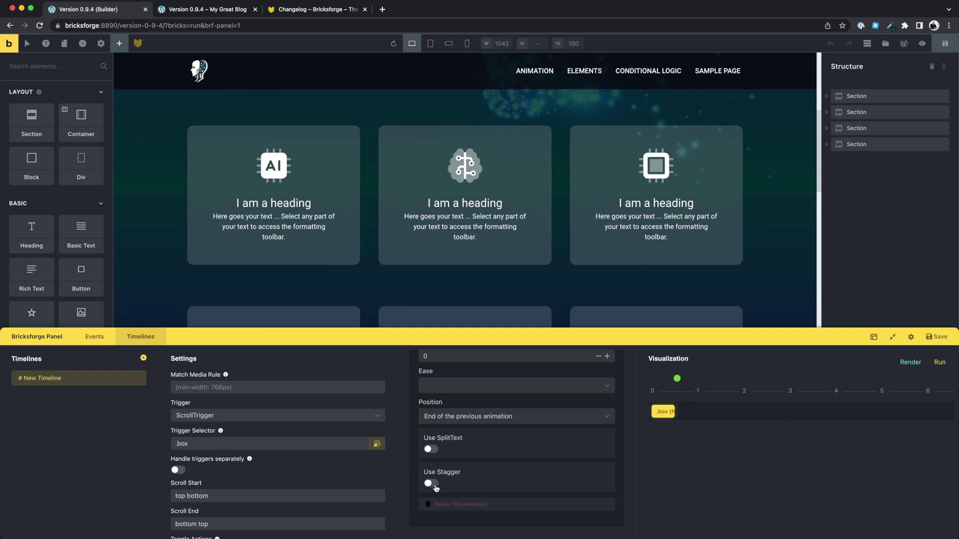
click(431, 483)
scroll(480, 463, down, 1)
scroll(322, 467, down, 1)
scroll(321, 463, down, 6)
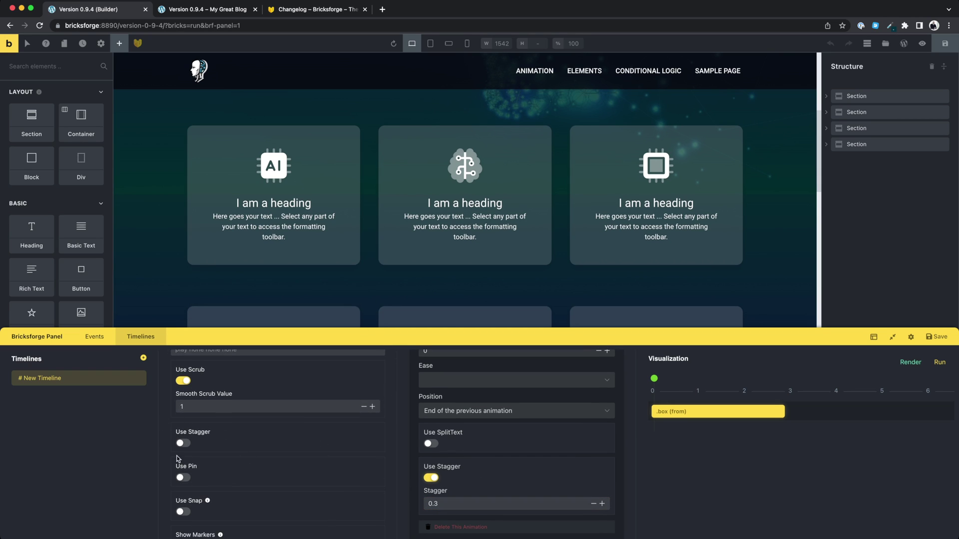
scroll(253, 445, up, 7)
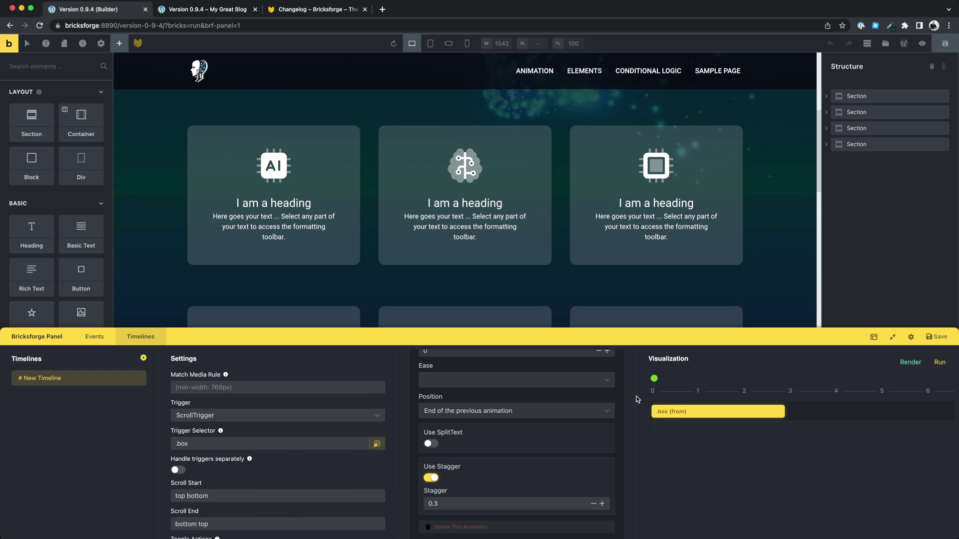
drag(654, 378, 675, 384)
Step: Preview the live landing page, scrolling down to watch the card rows fade in one by one
key(super+2)
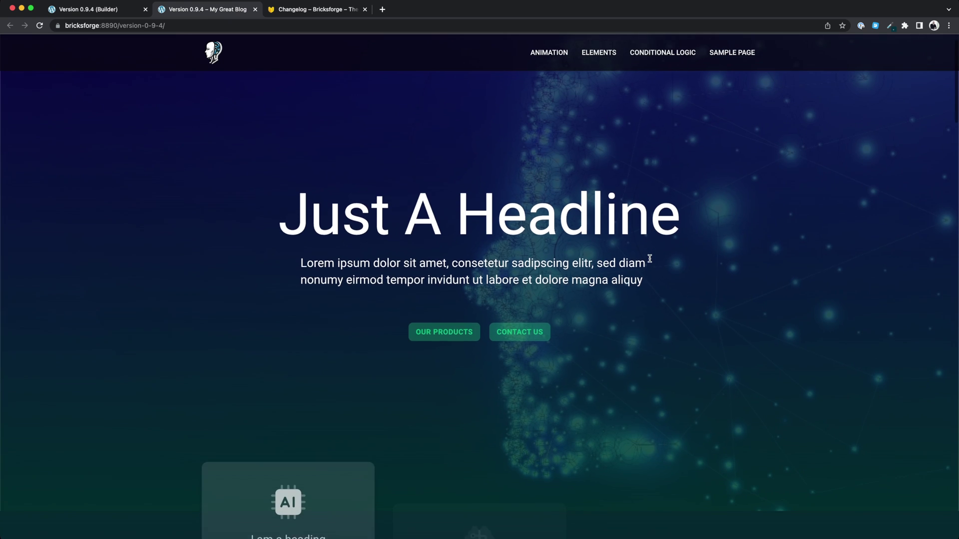
scroll(649, 258, down, 3)
scroll(650, 258, down, 7)
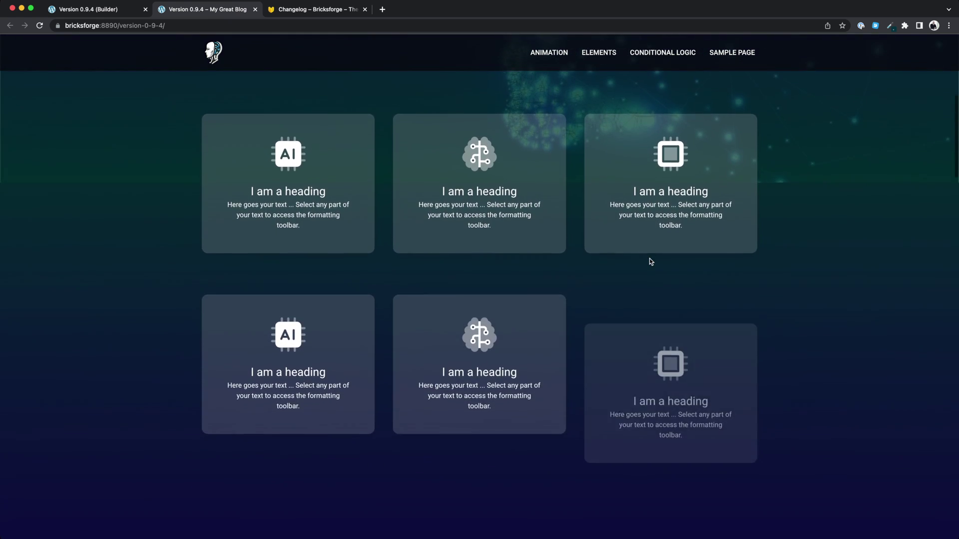
scroll(651, 261, down, 2)
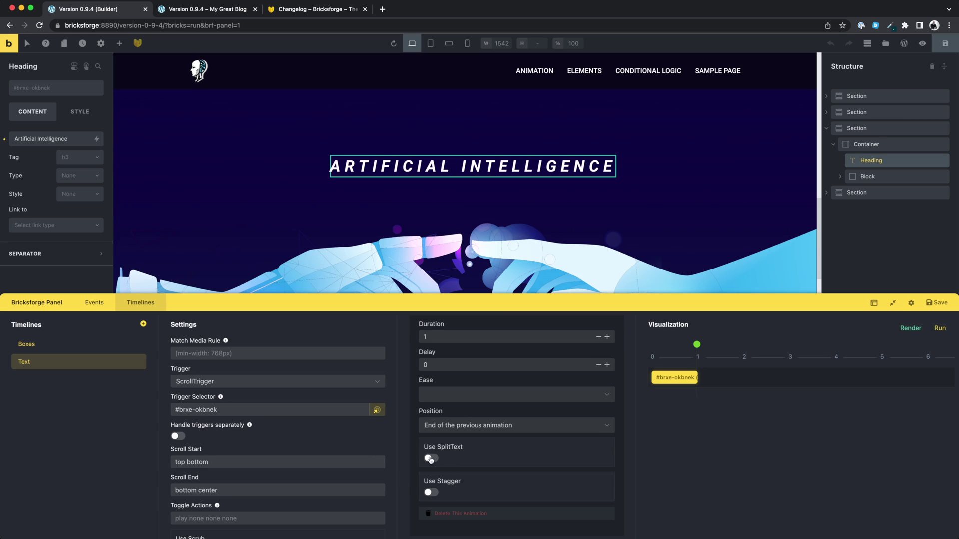
Step: Enable Use SplitText on the heading with Type set to Chars
click(431, 459)
click(449, 483)
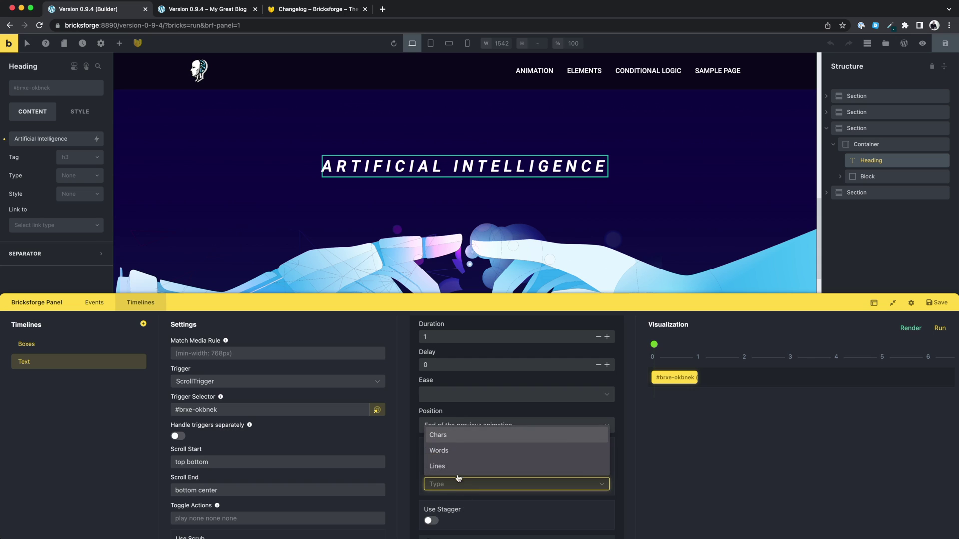
click(449, 436)
Step: Stagger the character animation by 0.06 and scrub the playhead to watch the letters fly in
scroll(457, 491, down, 2)
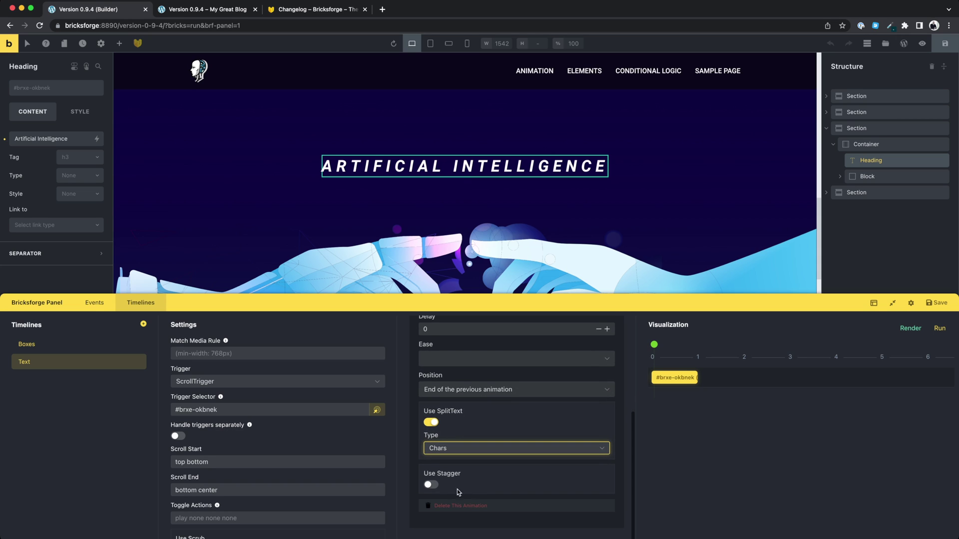
click(431, 485)
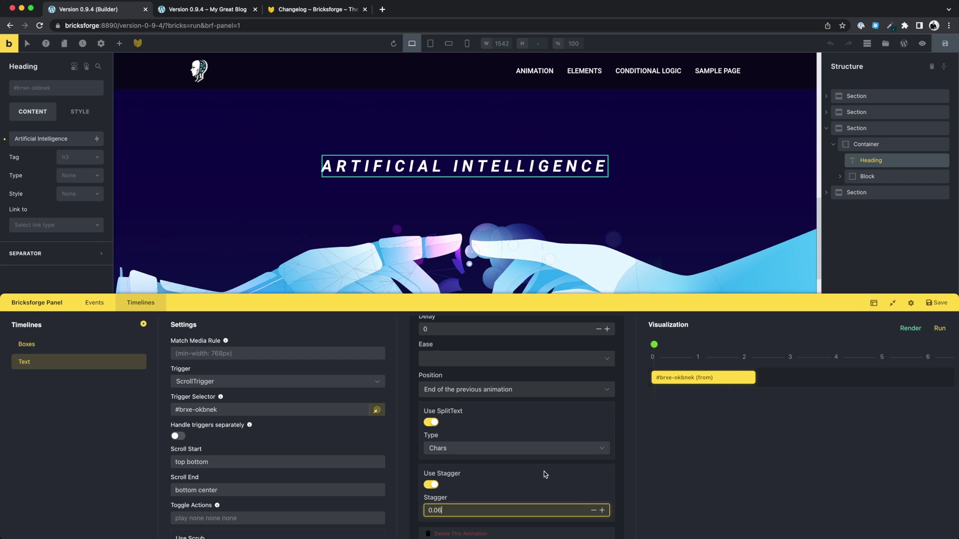
scroll(545, 474, up, 5)
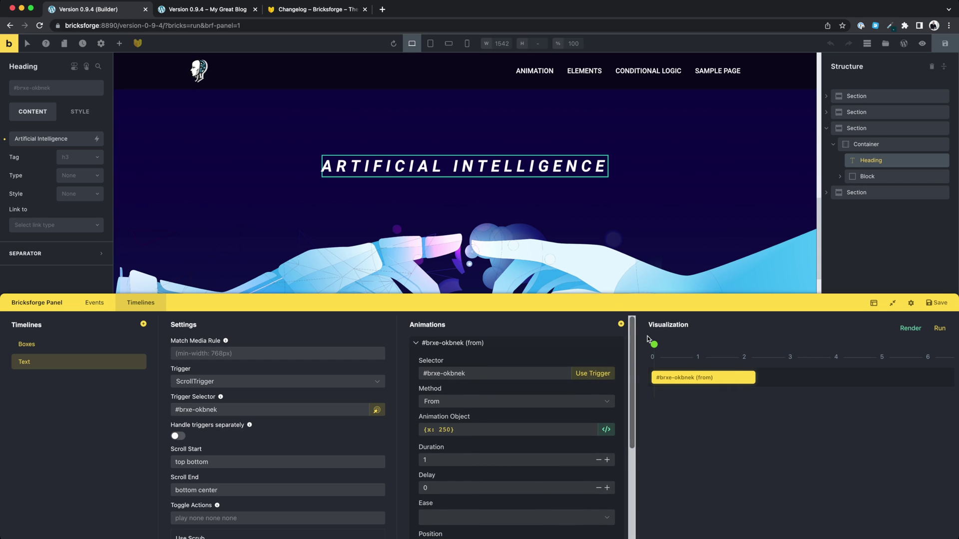
drag(656, 345, 727, 346)
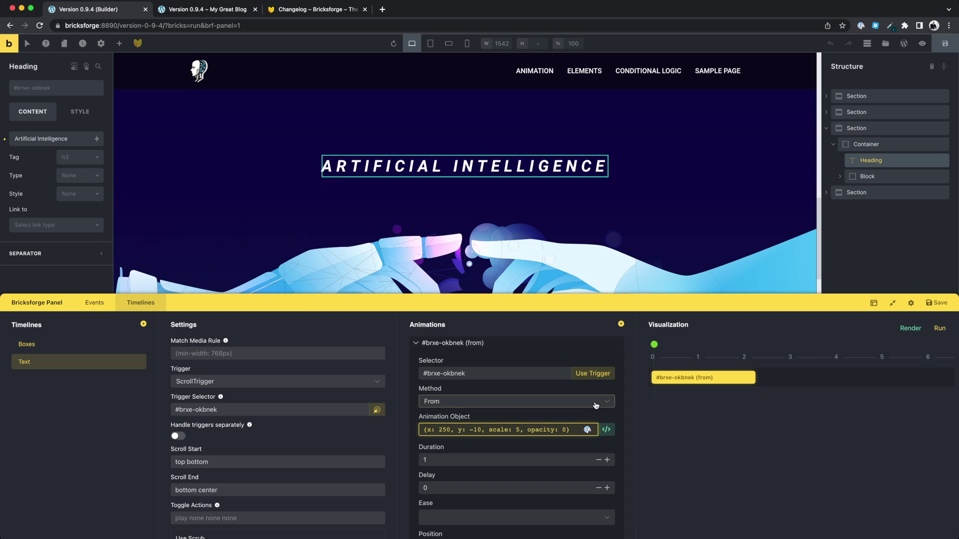
drag(653, 344, 753, 345)
Step: On the live page, scroll down to watch the ARTIFICIAL INTELLIGENCE letters fly in
key(ctrl+Tab)
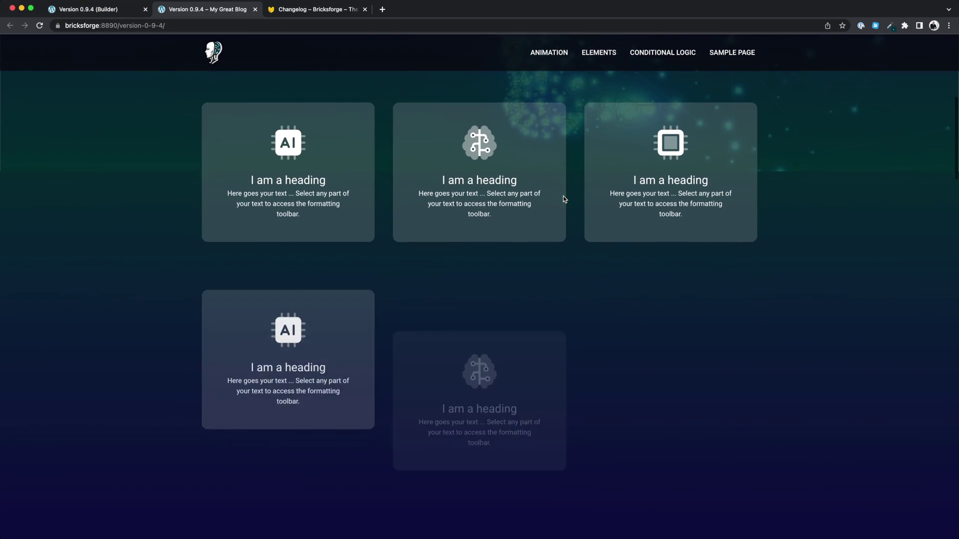
scroll(562, 196, down, 5)
scroll(563, 199, down, 5)
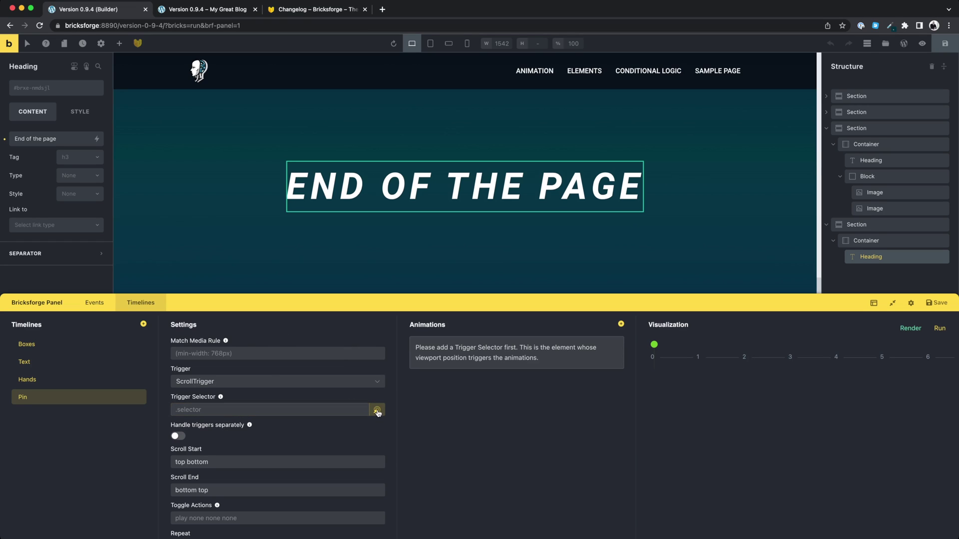
Step: Make the END OF THE PAGE heading the Pin timeline's trigger and enable Use Pin
click(377, 411)
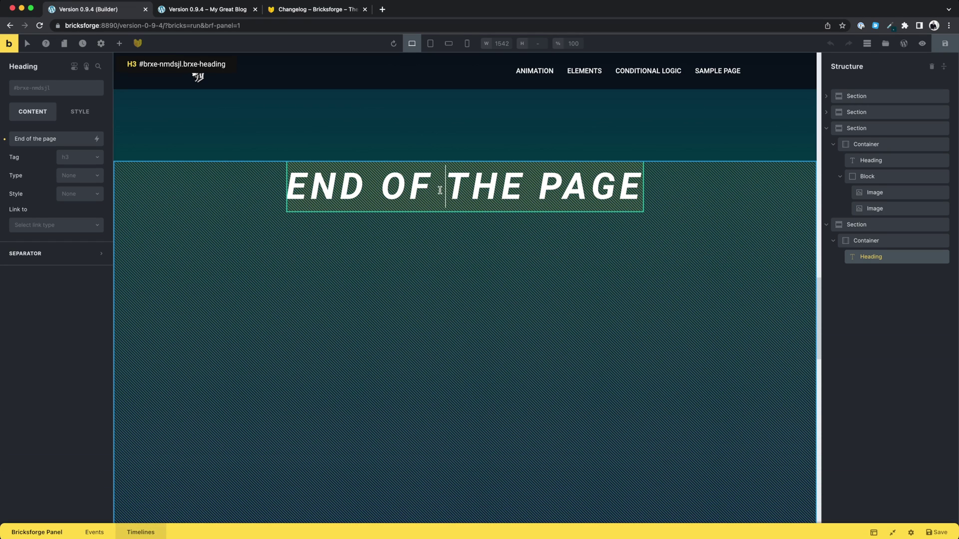
click(440, 190)
scroll(274, 425, down, 8)
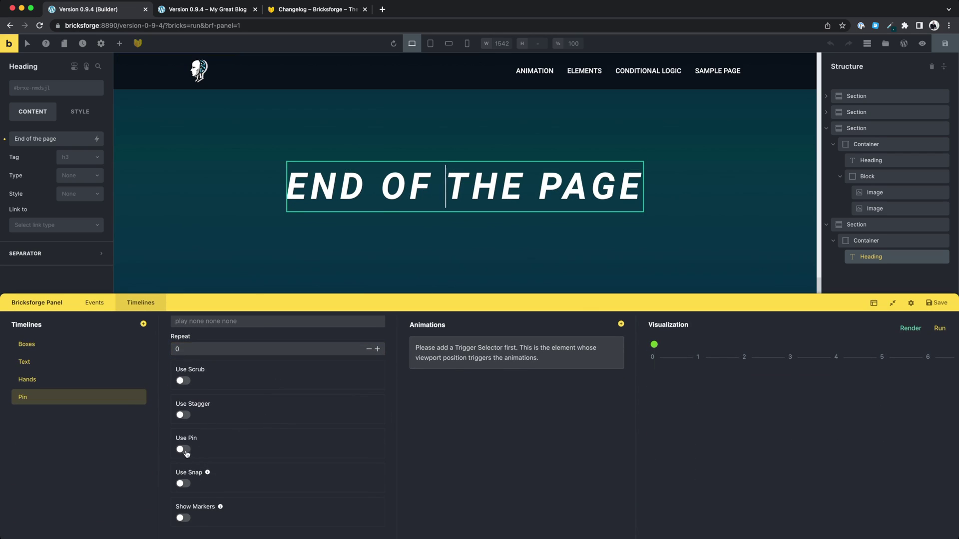
click(182, 450)
Step: Set Scroll End to +=1000 and Scroll Start to top center, and add a To animation scaling to 1.3
scroll(241, 443, up, 5)
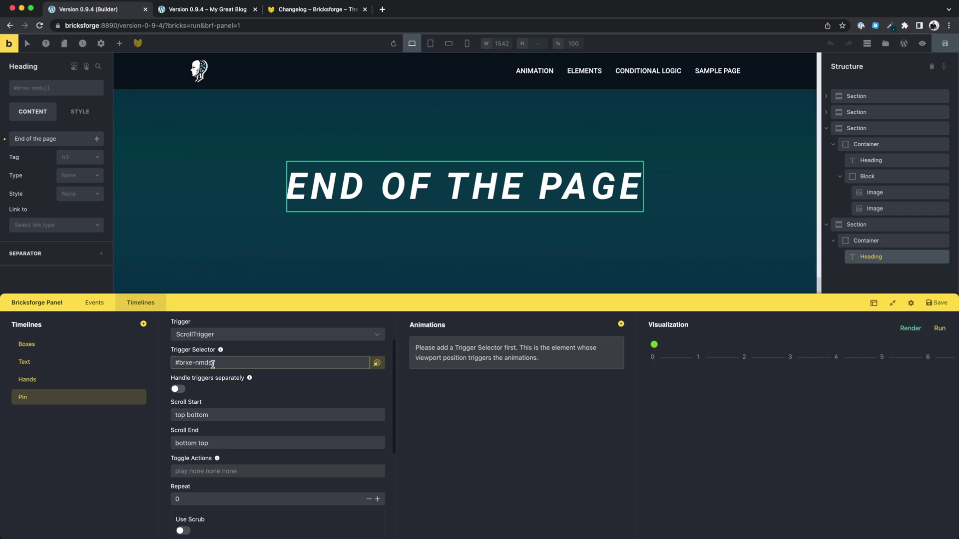
scroll(215, 400, down, 5)
click(220, 487)
scroll(273, 448, down, 1)
scroll(273, 448, up, 5)
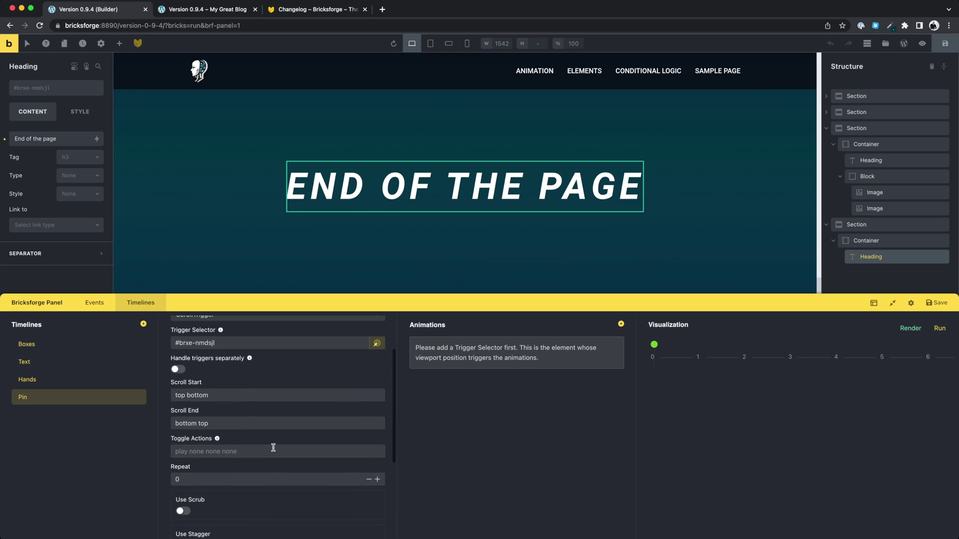
click(273, 451)
scroll(274, 447, down, 1)
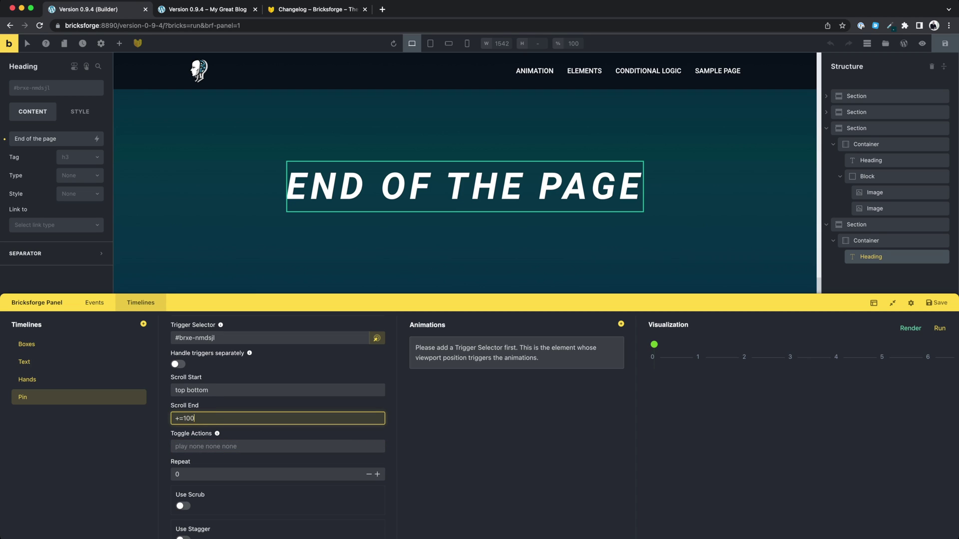
click(621, 325)
scroll(266, 414, down, 2)
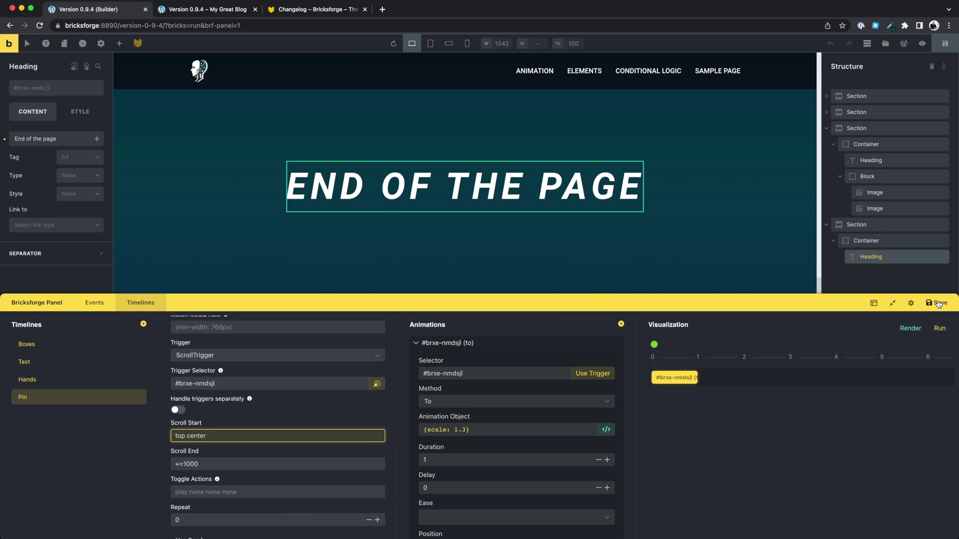
Step: On the live page, scroll down and back over the END OF THE PAGE heading as it pins and enlarges
key(ctrl+Tab)
scroll(703, 279, down, 3)
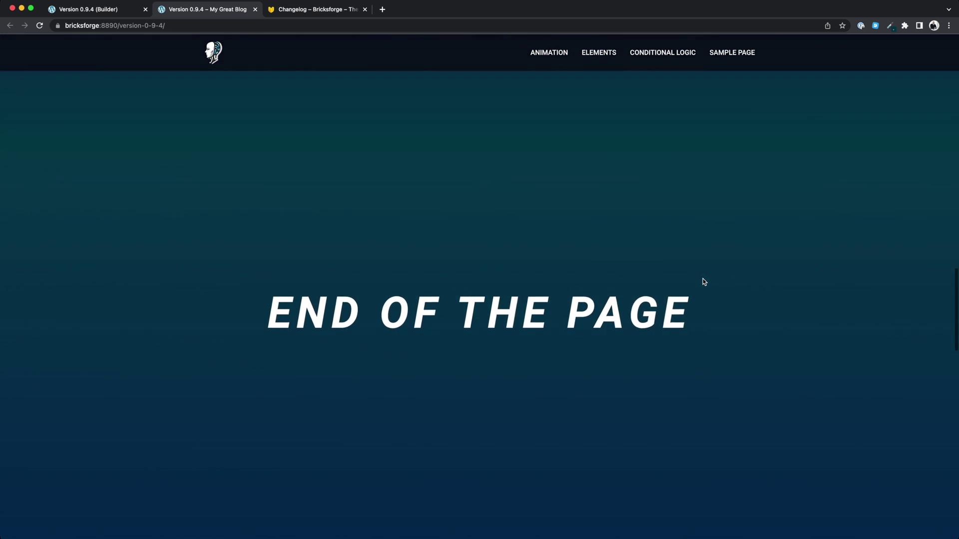
scroll(704, 282, down, 5)
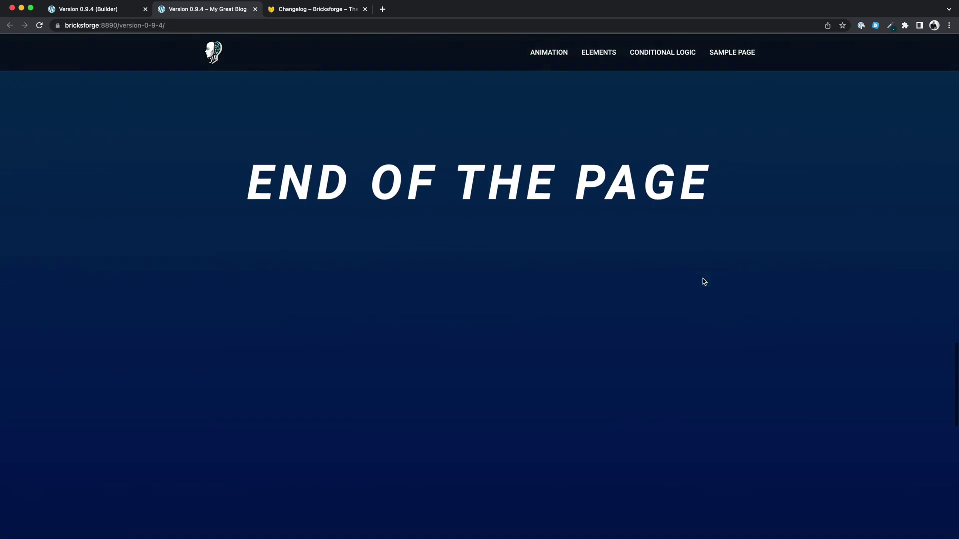
scroll(704, 282, up, 5)
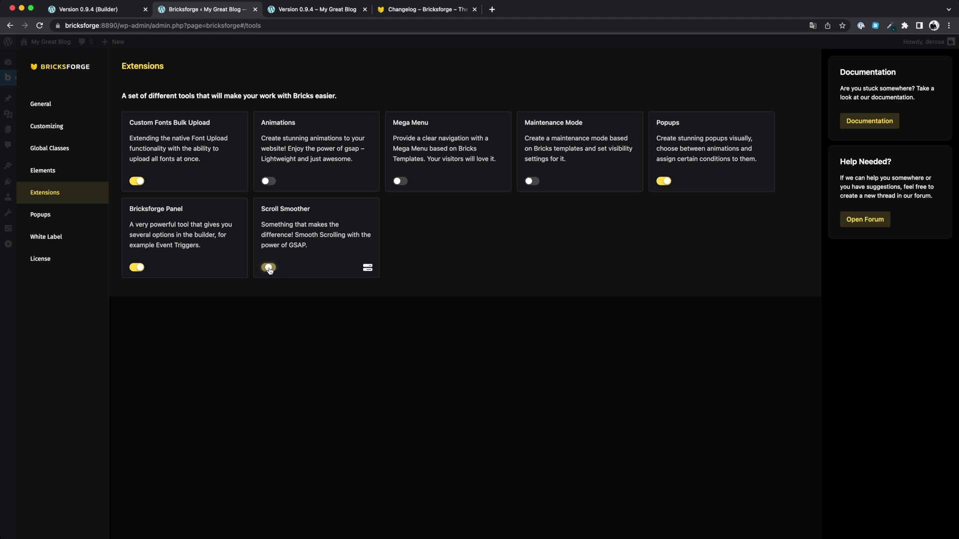
Step: Turn on Scroll Smoother in Bricksforge Extensions and save its settings
click(367, 269)
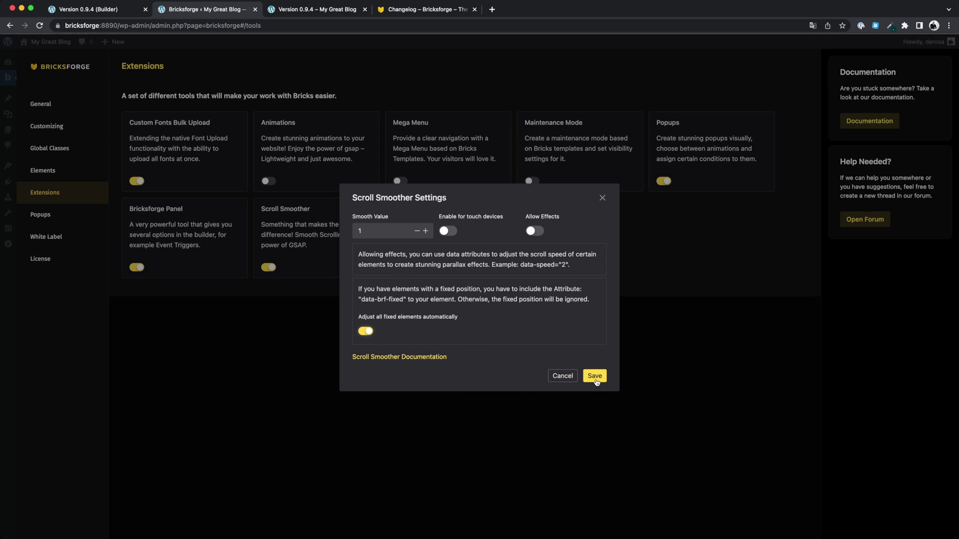
click(594, 379)
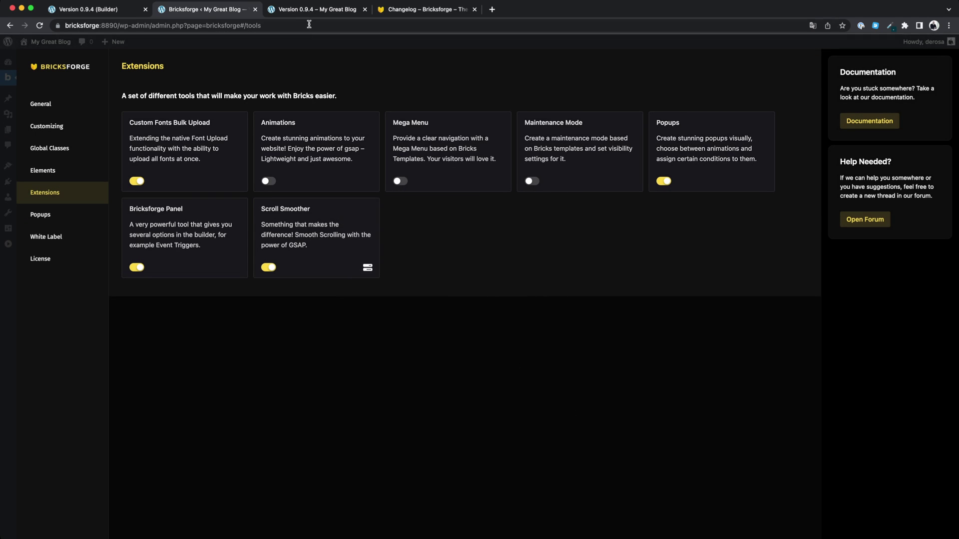
Step: Scroll the live landing page past the hero to the card grid to test smooth scrolling
click(345, 10)
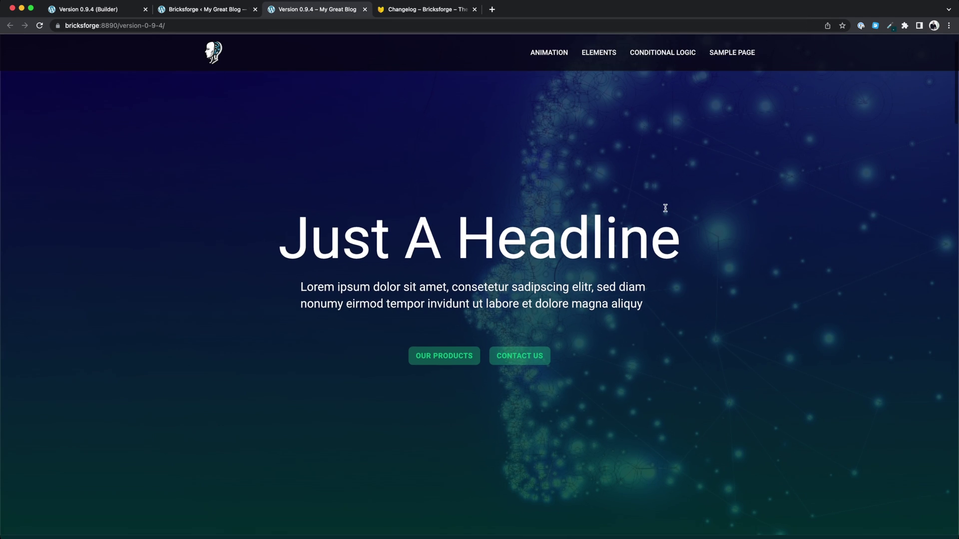
scroll(665, 208, down, 15)
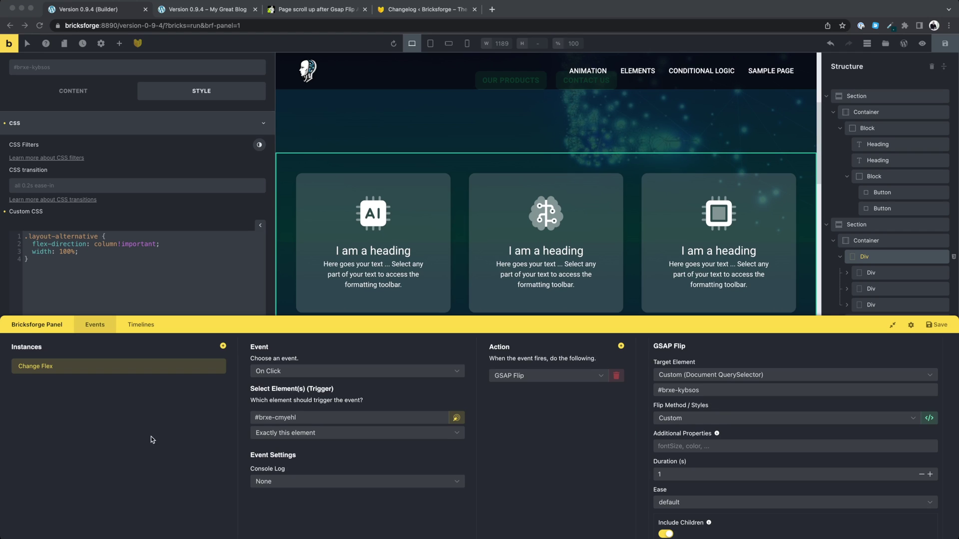
Step: Keep GSAP Flip as the action and set its method to Add Class with class name 'layout-alternative'
click(150, 438)
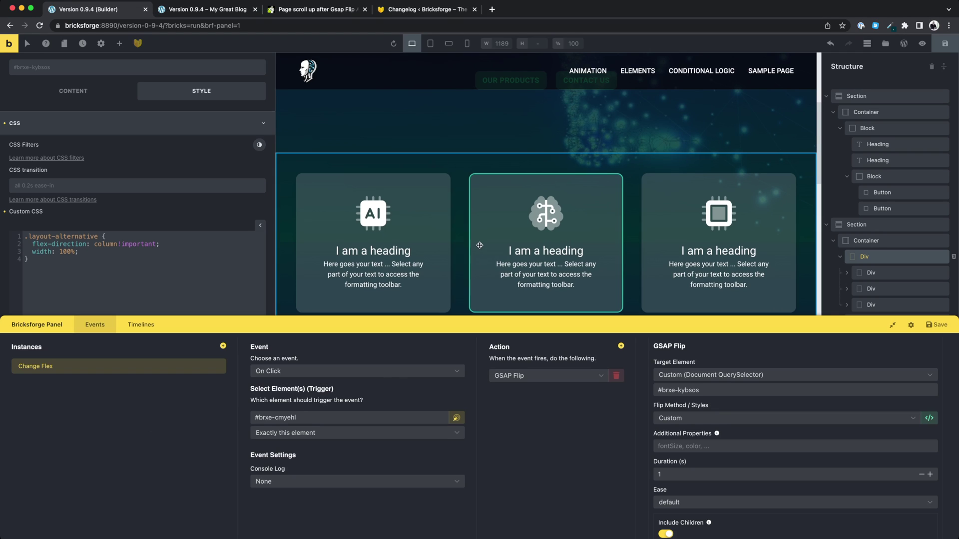
scroll(479, 239, down, 2)
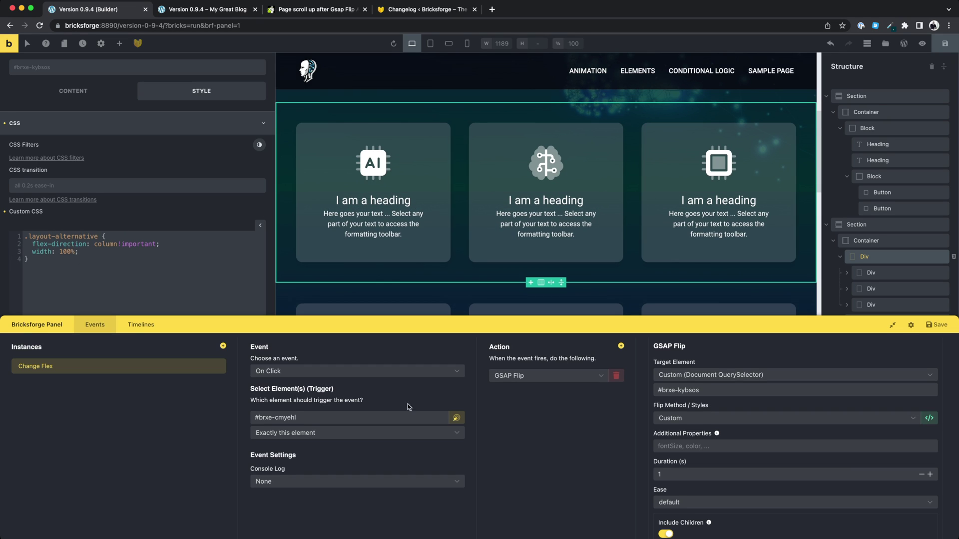
click(534, 374)
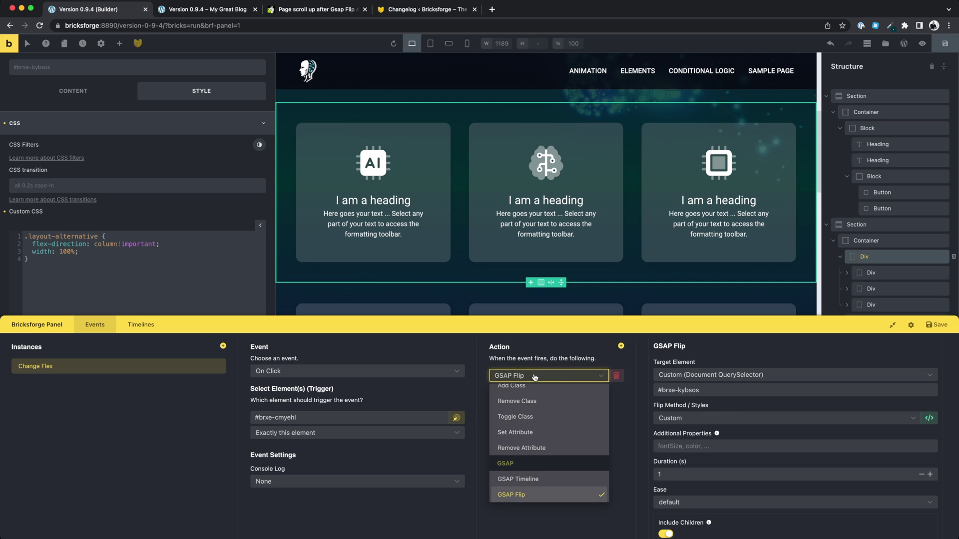
click(534, 525)
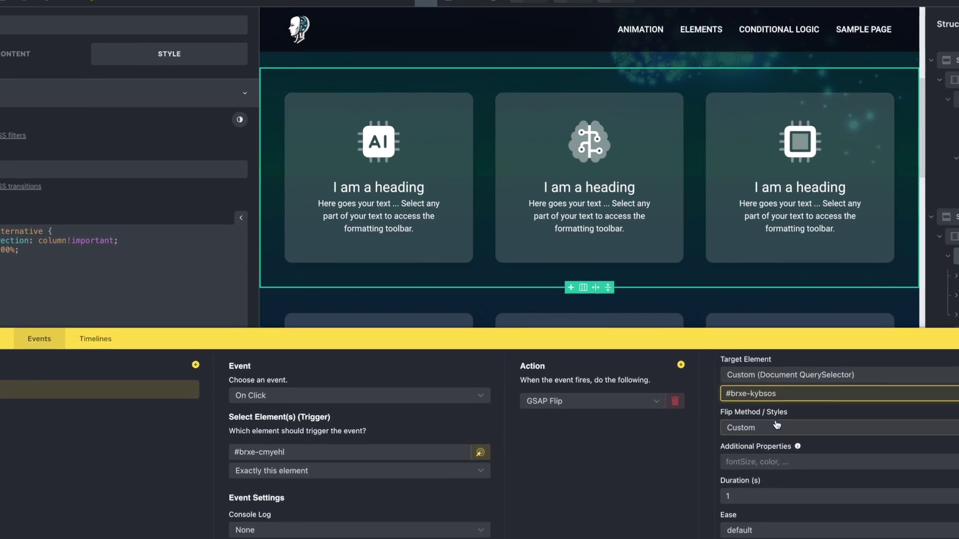
click(915, 463)
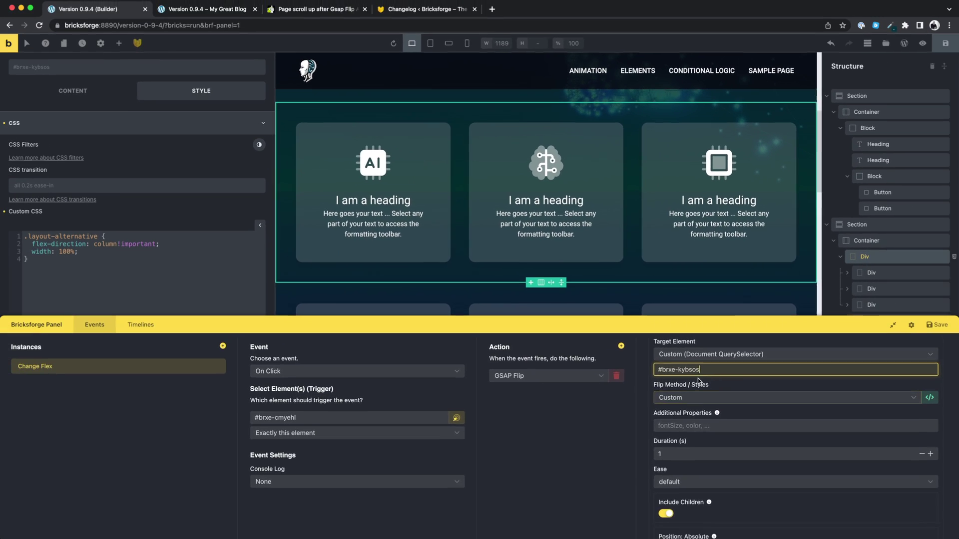
click(682, 417)
click(718, 426)
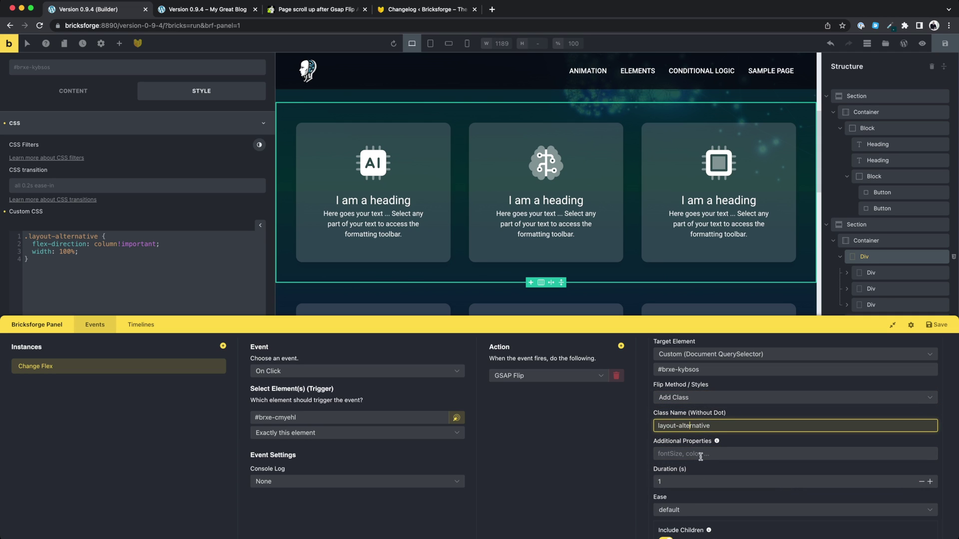
Step: Save the flip event, then click OUR PRODUCTS on the live page to stack the cards
click(938, 329)
key(ctrl+Tab)
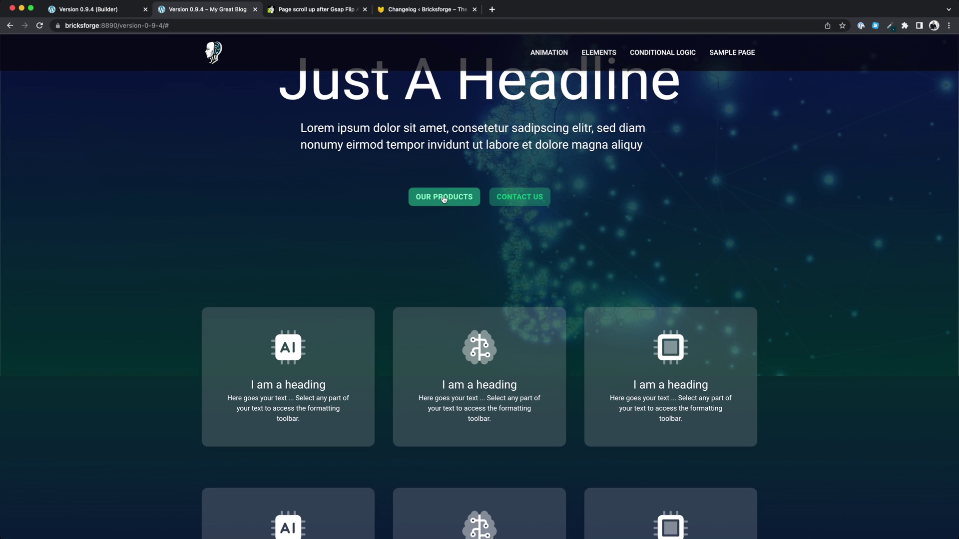
click(444, 199)
scroll(808, 246, down, 2)
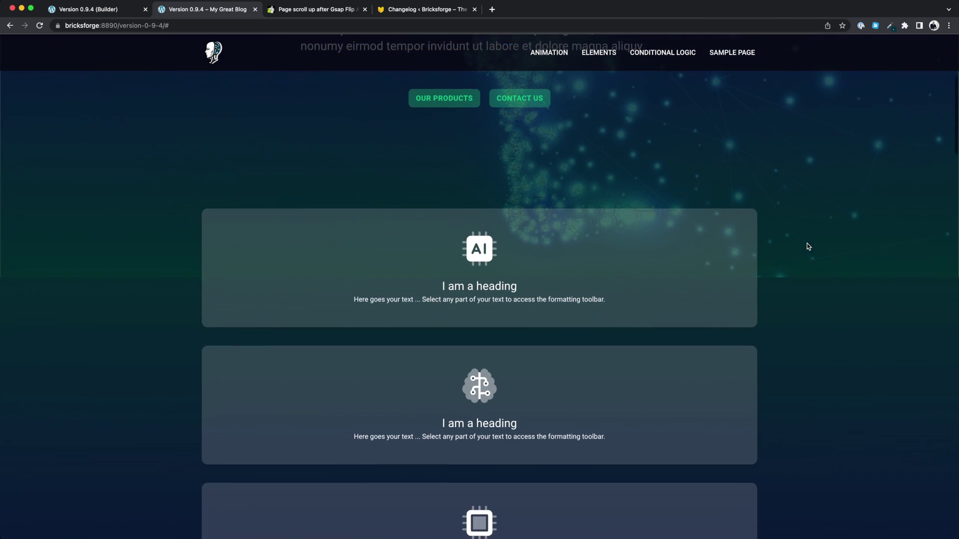
scroll(808, 246, down, 3)
scroll(809, 247, up, 4)
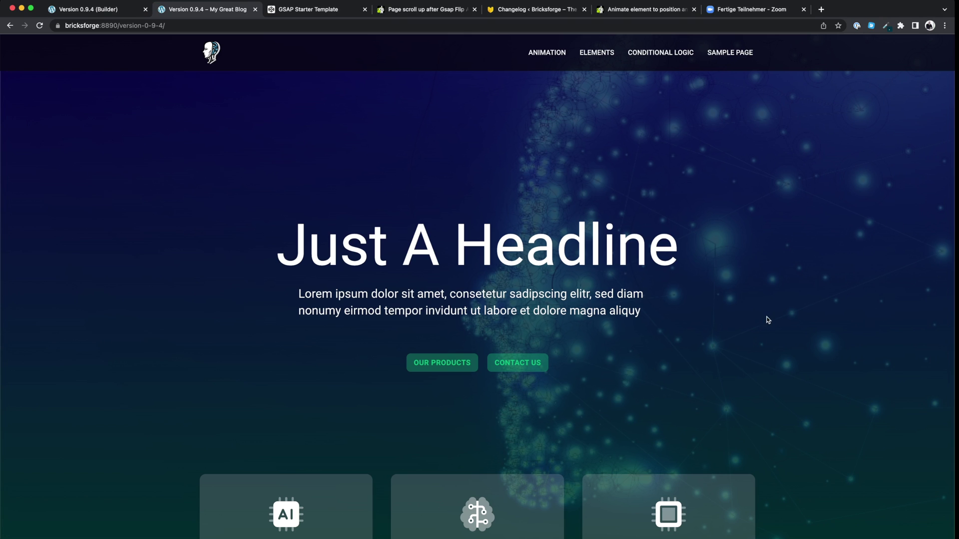
Step: Set the flip to a New DOM Position, appending to #brxe-tvsxzd, and save
scroll(764, 311, down, 2)
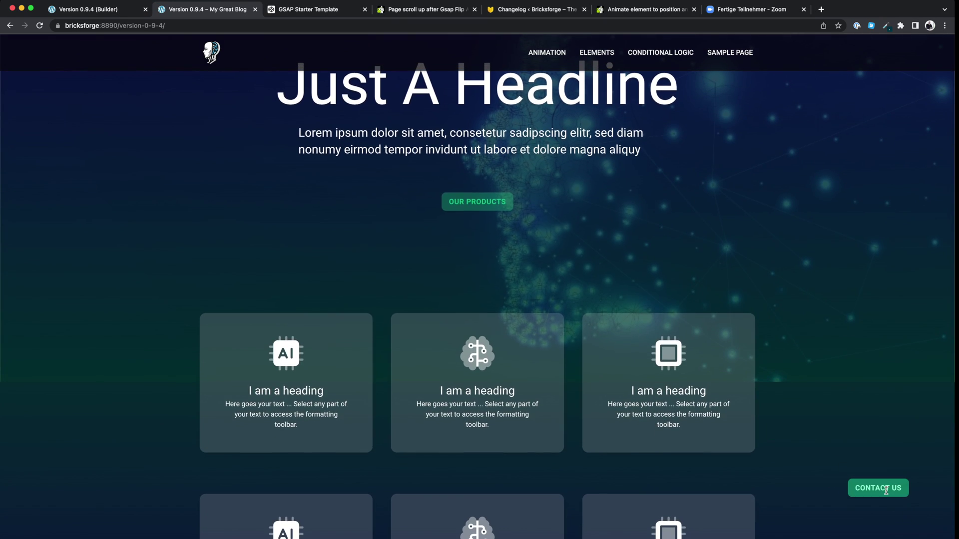
scroll(831, 437, down, 3)
scroll(831, 437, down, 5)
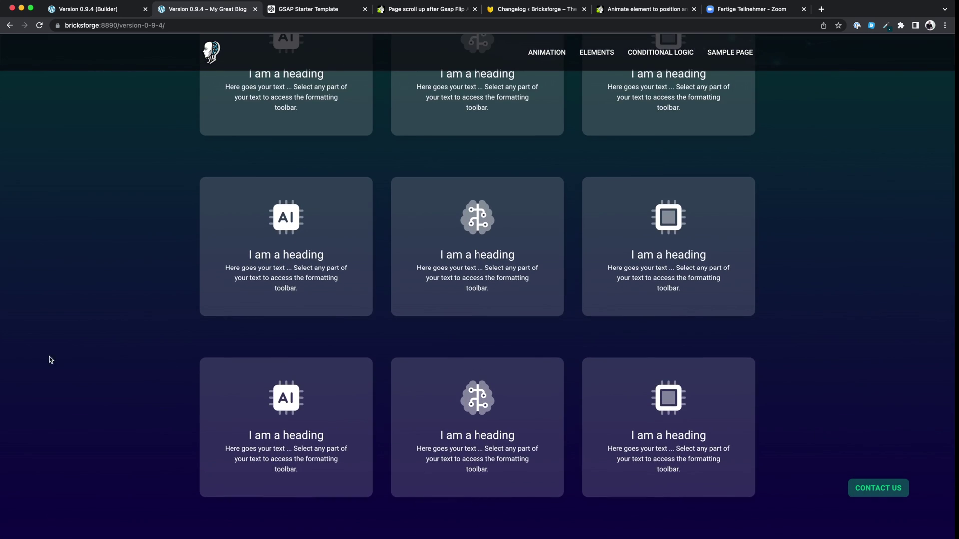
key(ctrl+shift+Tab)
click(714, 413)
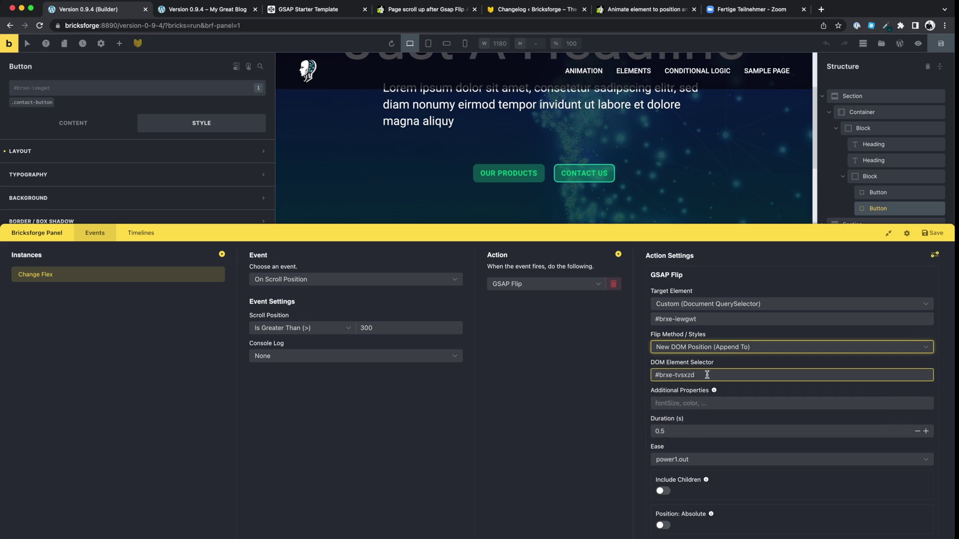
drag(697, 375, 651, 375)
key(ctrl+s)
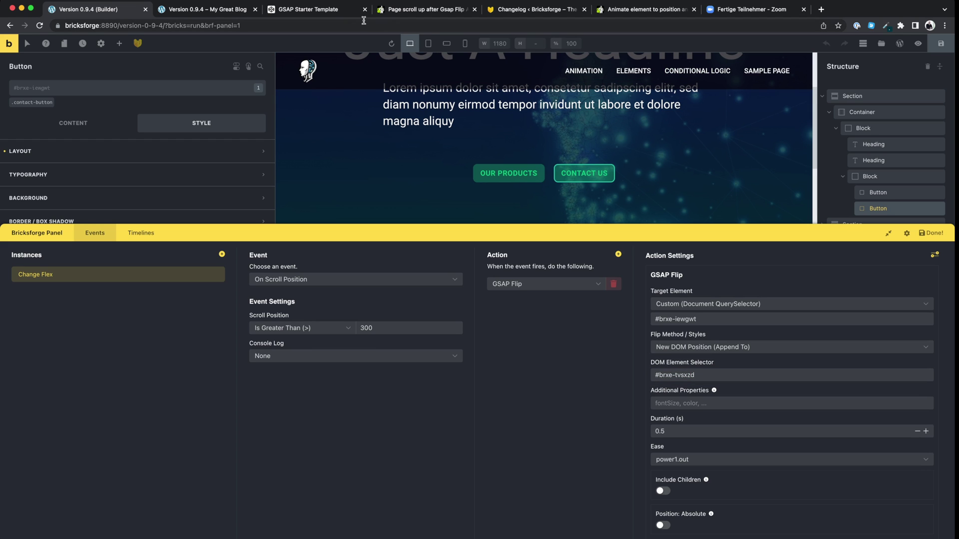
Step: Scroll the live page past position 300 to watch CONTACT US flip into the navigation bar
click(213, 17)
scroll(713, 217, down, 3)
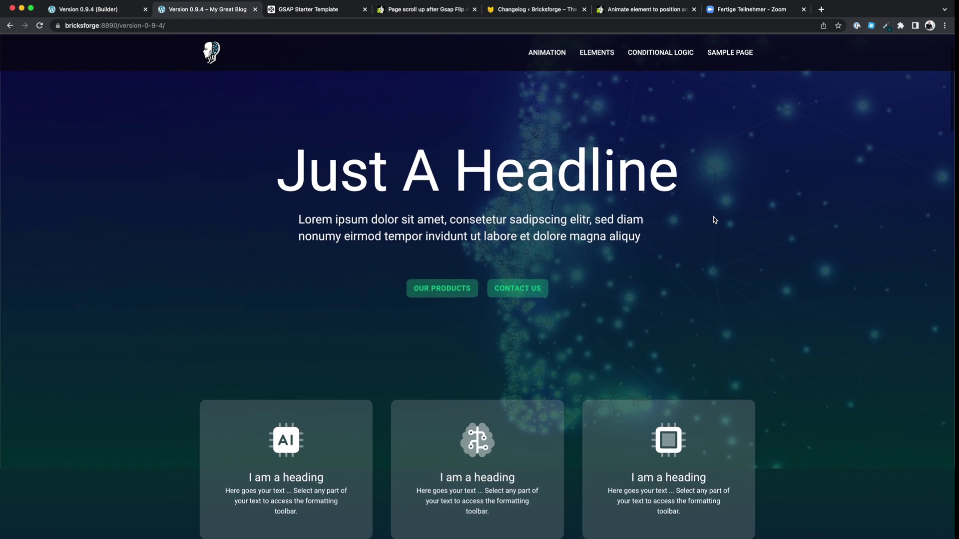
scroll(713, 217, down, 5)
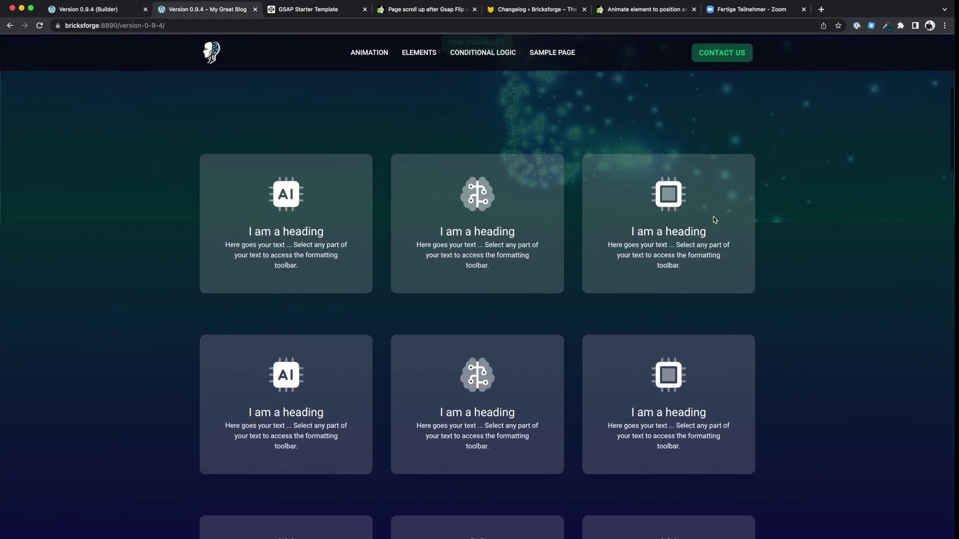
scroll(714, 220, down, 8)
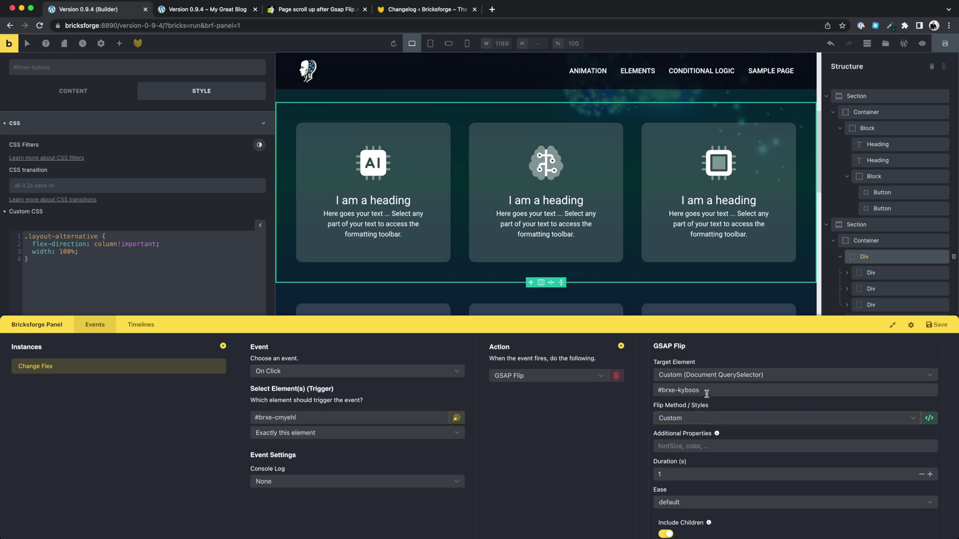
click(704, 390)
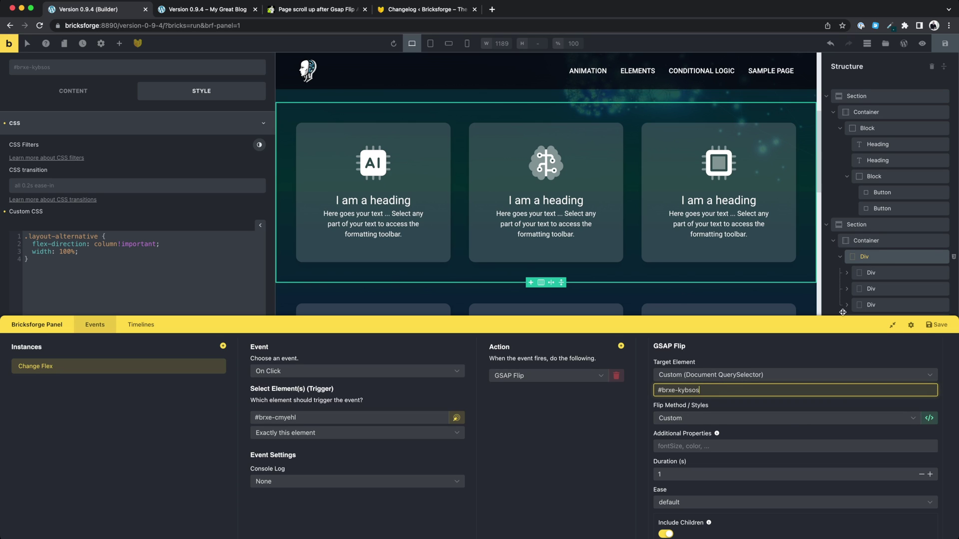
Step: Inspect the custom flip style code shown beside the Custom method
scroll(797, 427, down, 1)
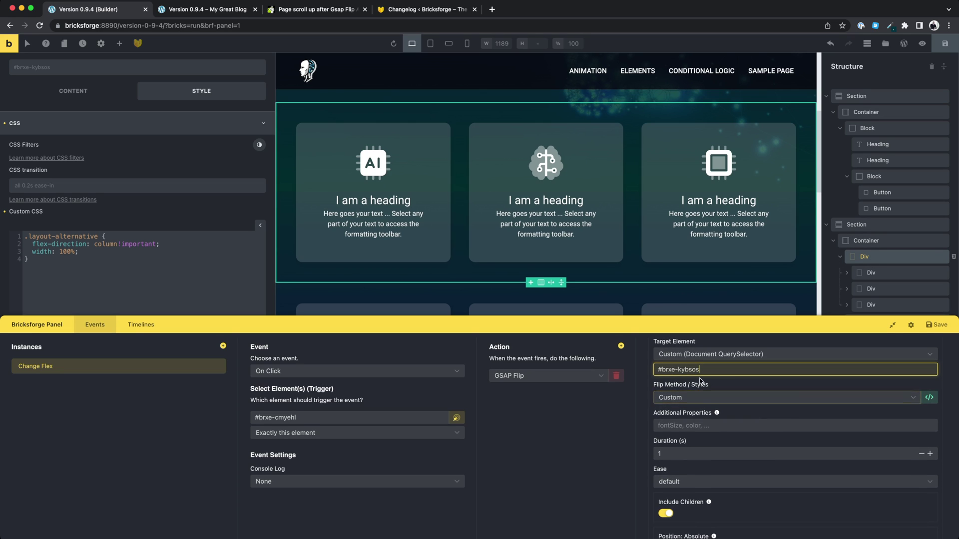
click(929, 399)
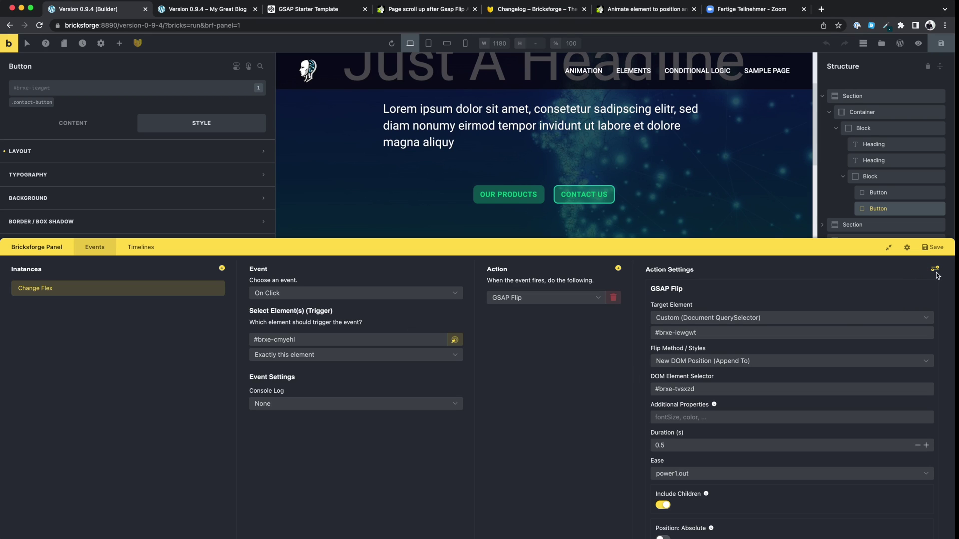
Step: Add a Local Storage condition requiring that the key 'peaches' does not exist
click(935, 271)
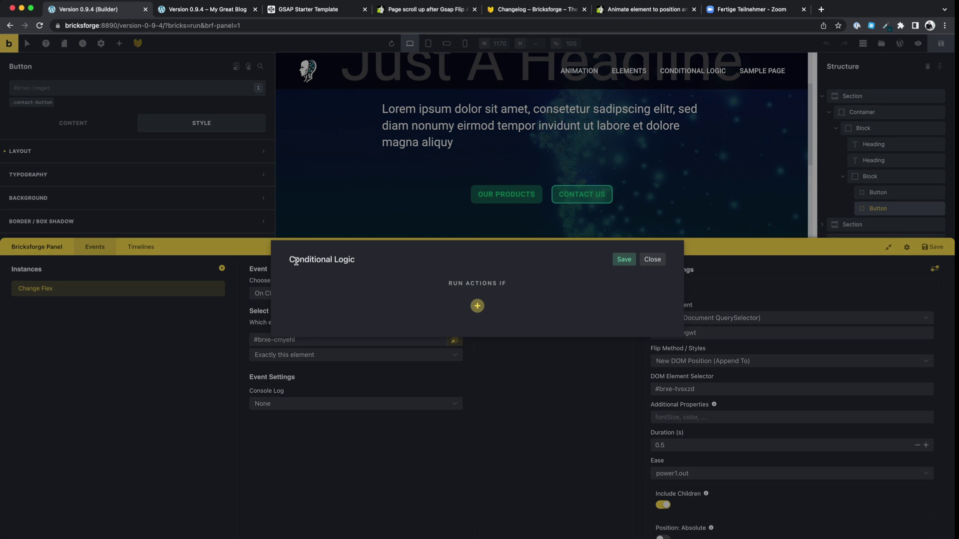
click(478, 306)
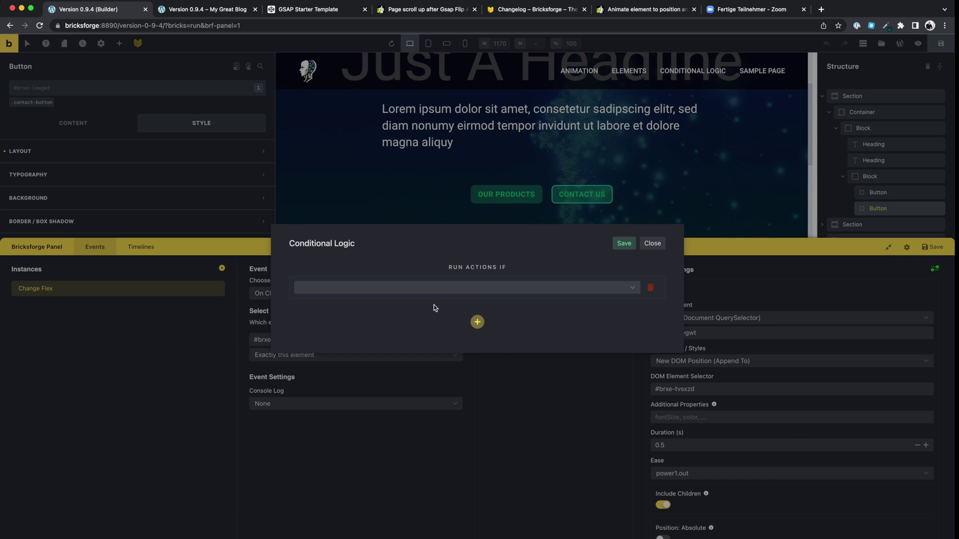
click(431, 294)
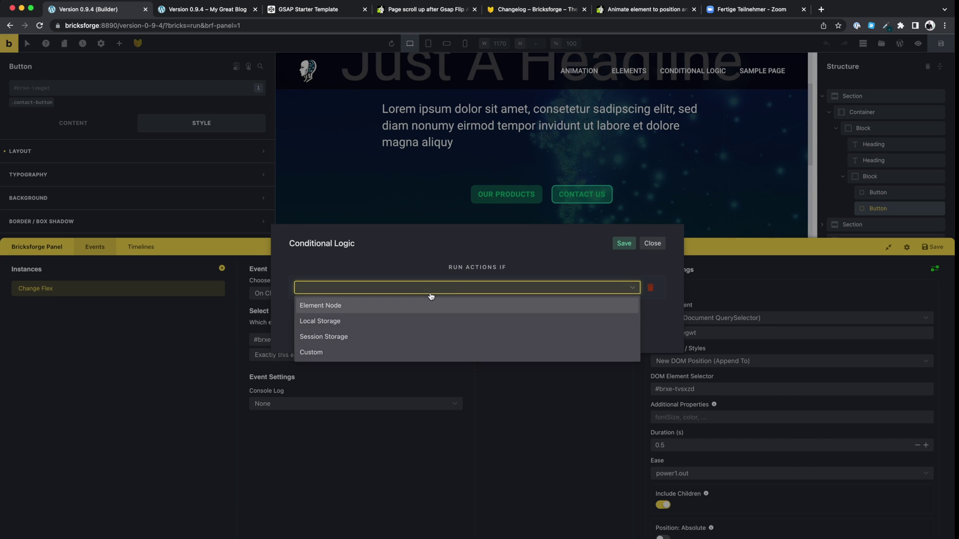
click(324, 322)
click(553, 331)
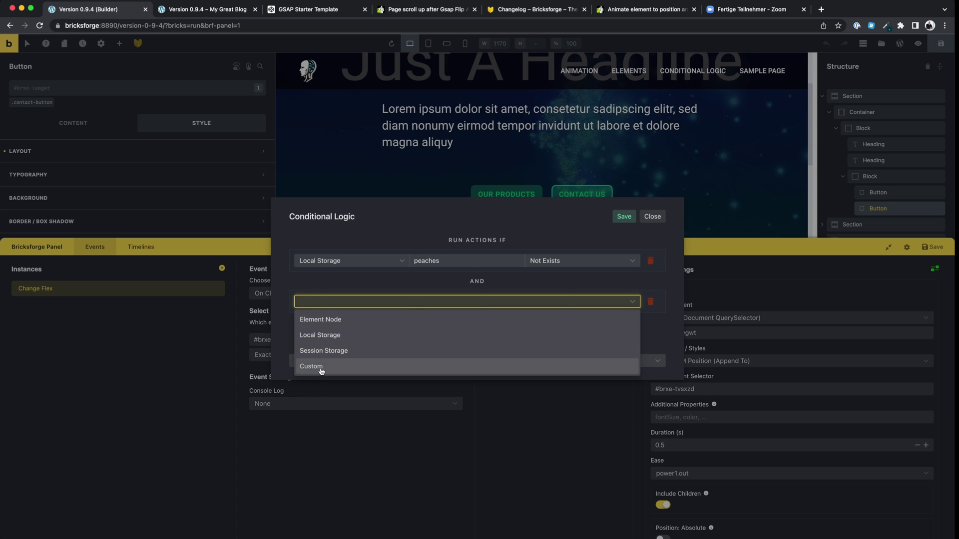
Step: Add a Custom condition 'true' with AND relation and save the conditions
click(322, 365)
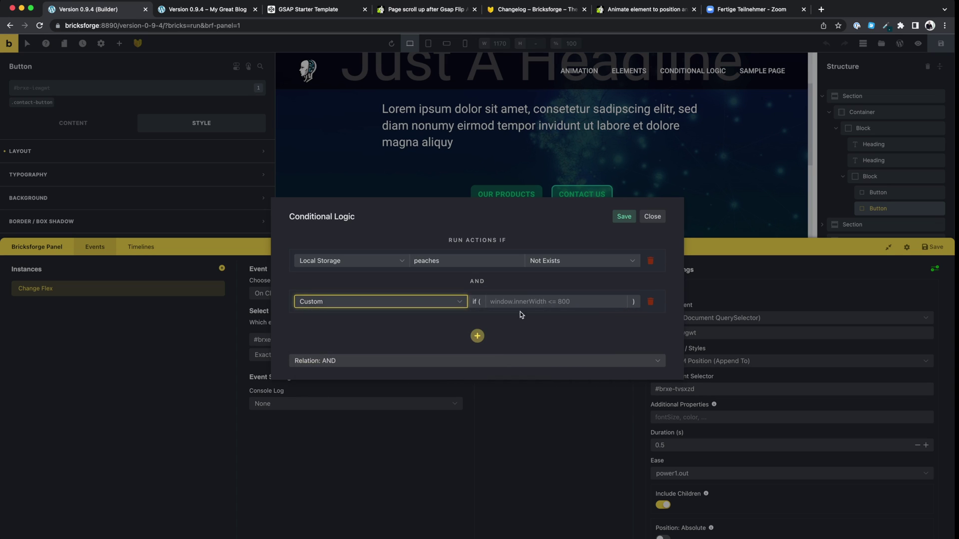
click(515, 302)
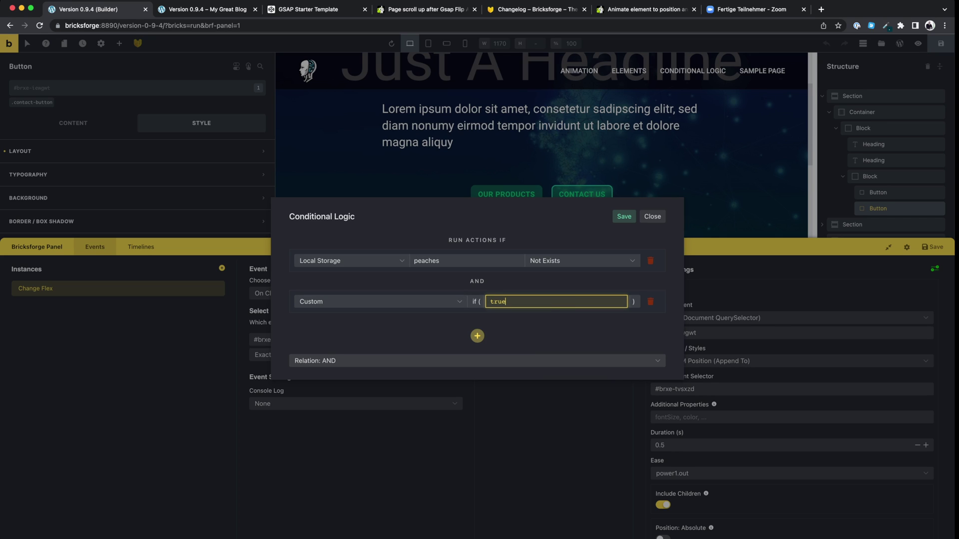
click(556, 335)
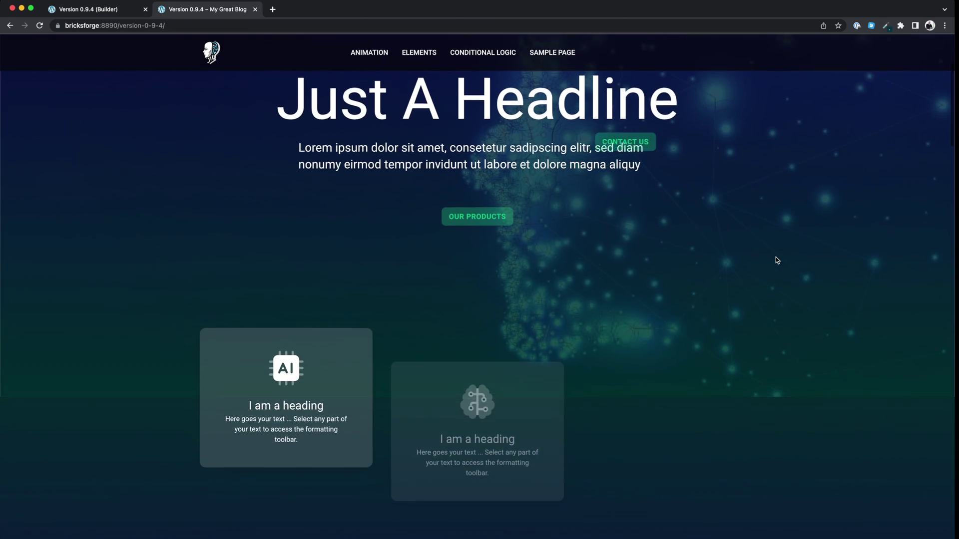
Step: Scroll the finished landing page top to bottom to preview its animations
scroll(777, 260, down, 1)
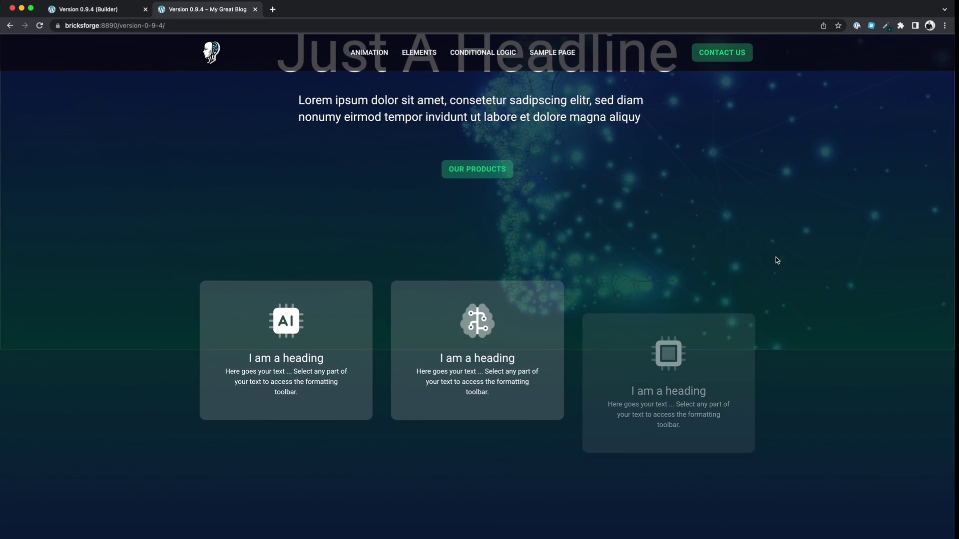
scroll(777, 260, down, 3)
scroll(777, 260, down, 3)
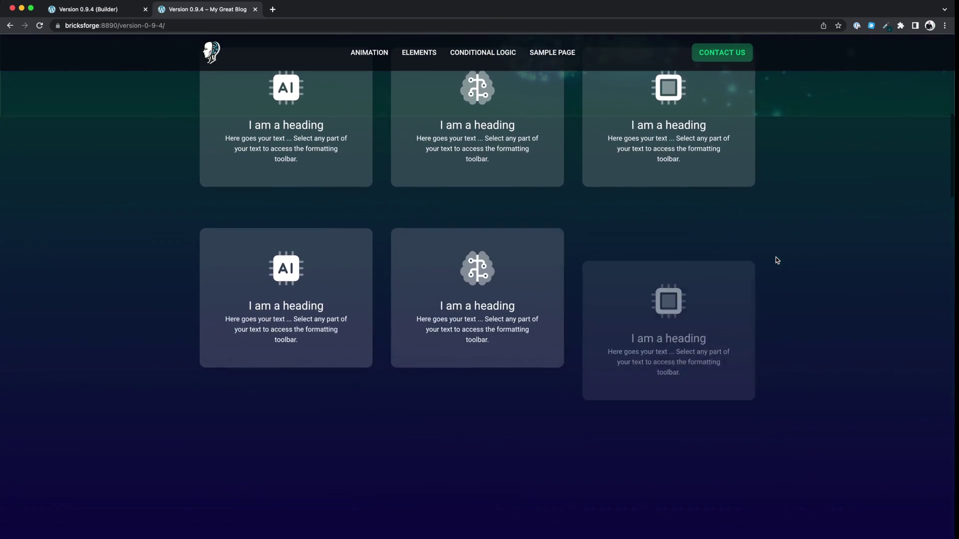
scroll(776, 260, down, 5)
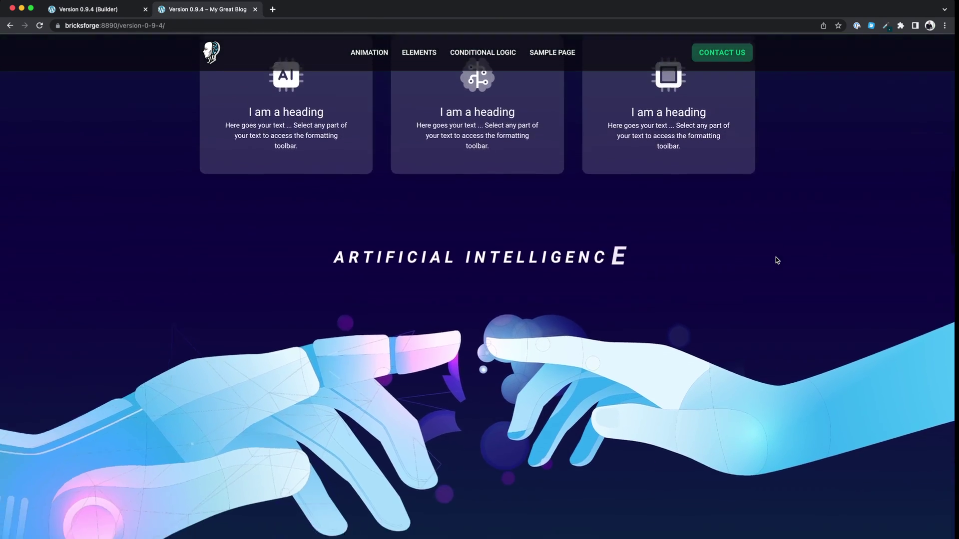
scroll(777, 260, down, 5)
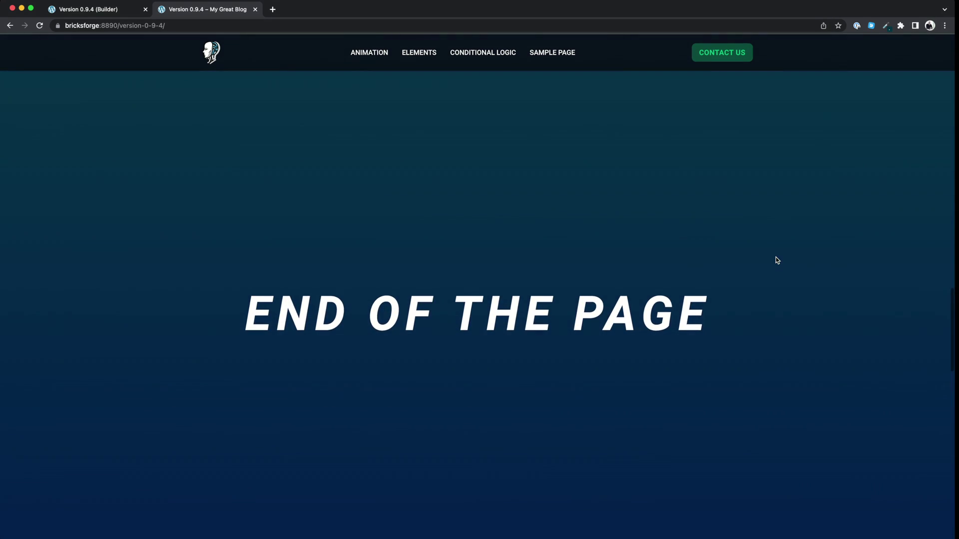
scroll(777, 259, up, 8)
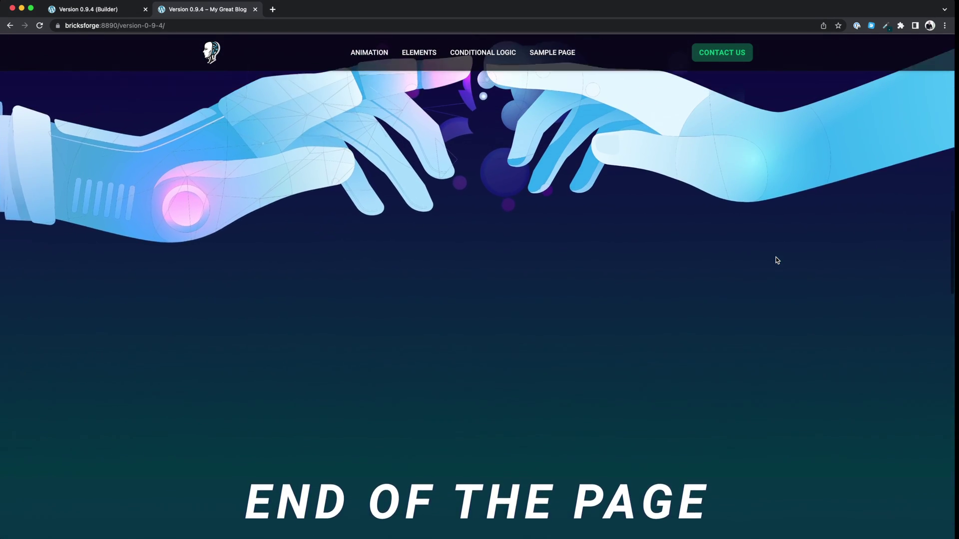
scroll(776, 260, up, 5)
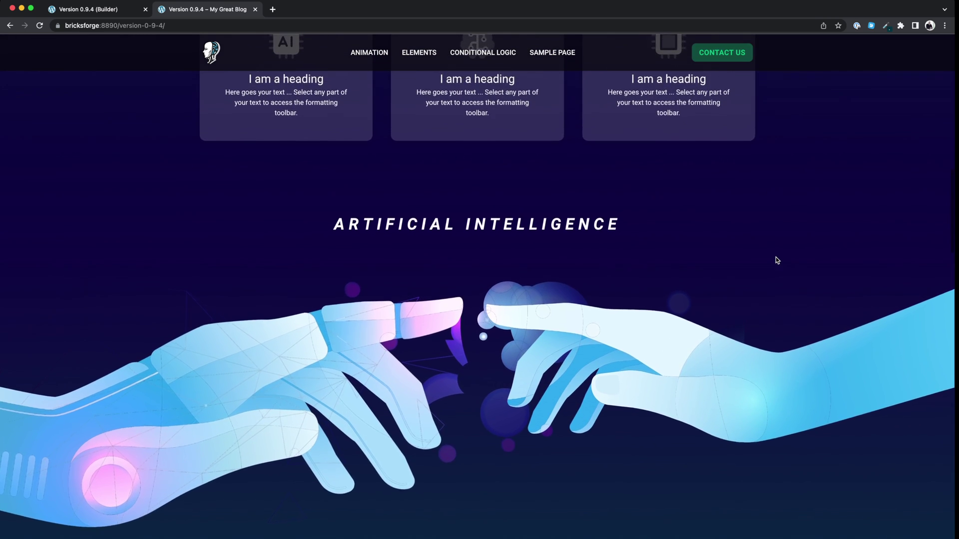
scroll(776, 260, down, 6)
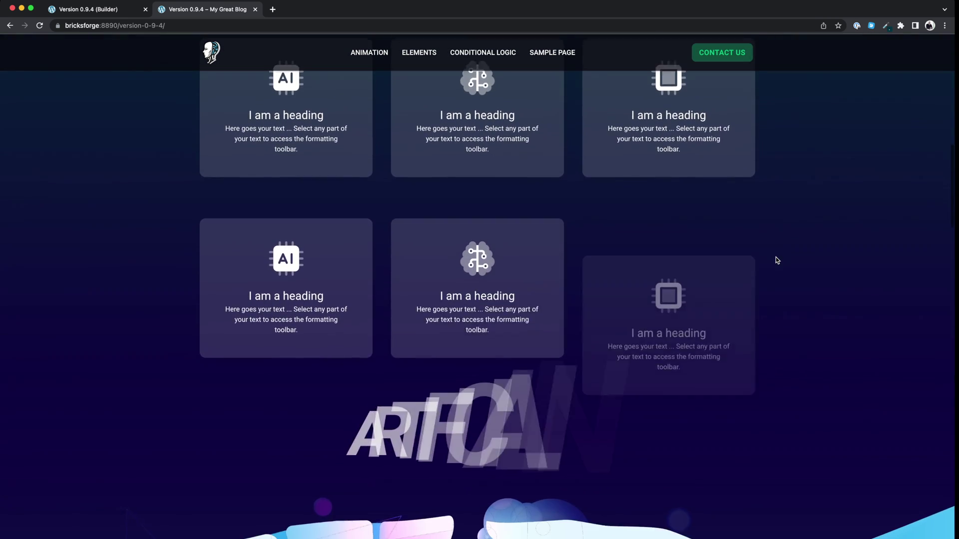